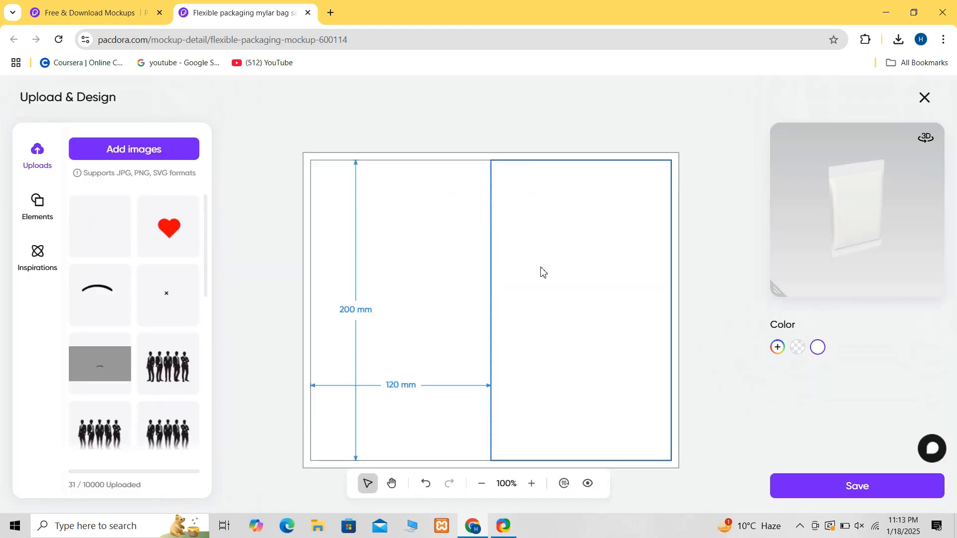
- Fill both faces of the bag layout with the red face colour #ff1900
click(398, 273)
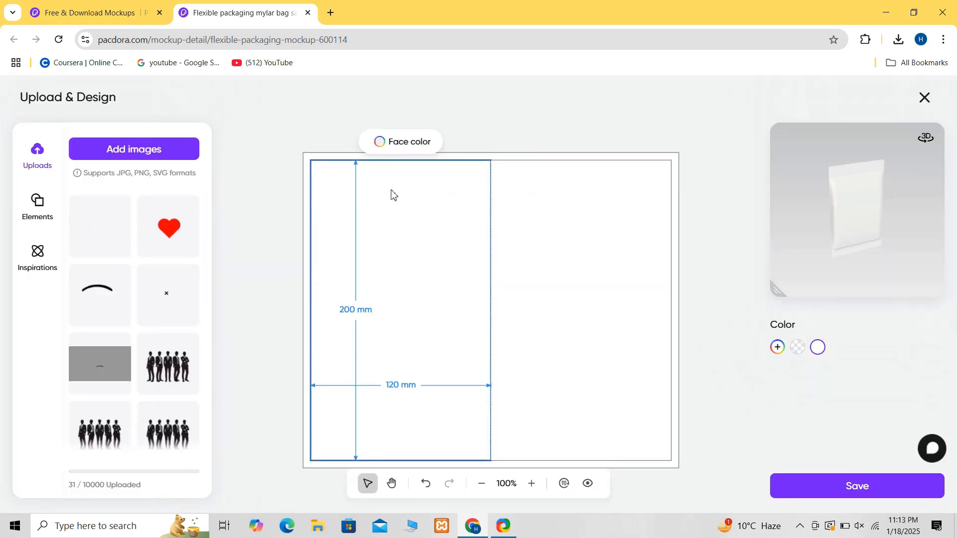
click(380, 149)
click(424, 247)
click(547, 301)
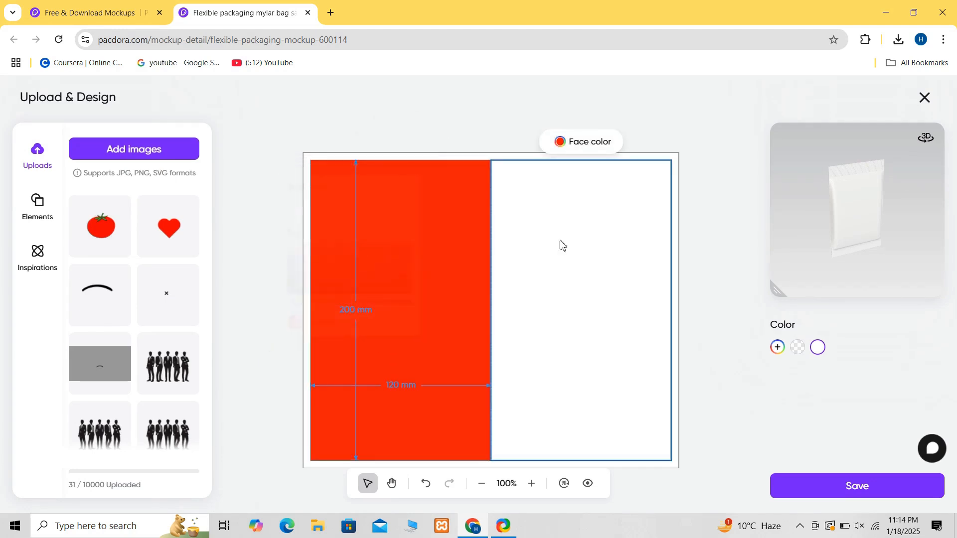
click(561, 144)
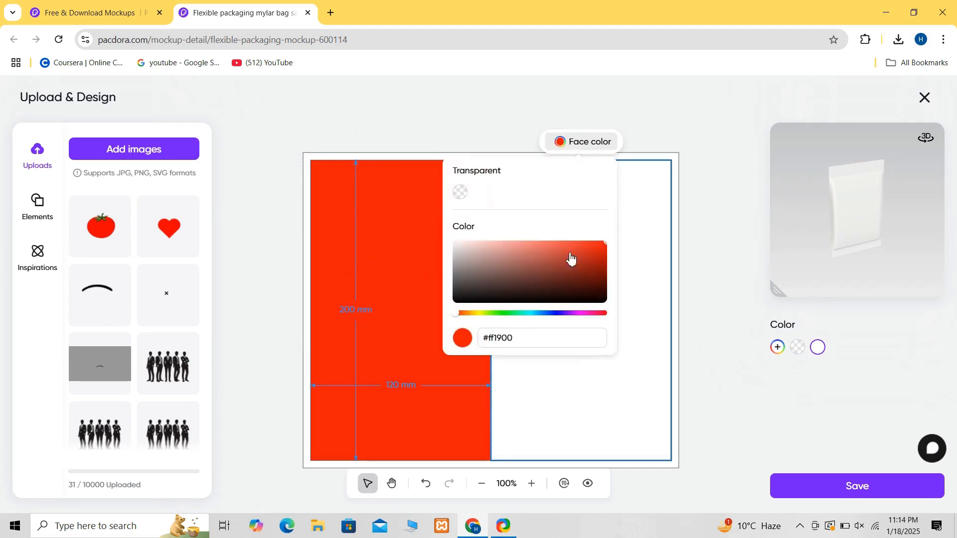
drag(605, 247, 623, 217)
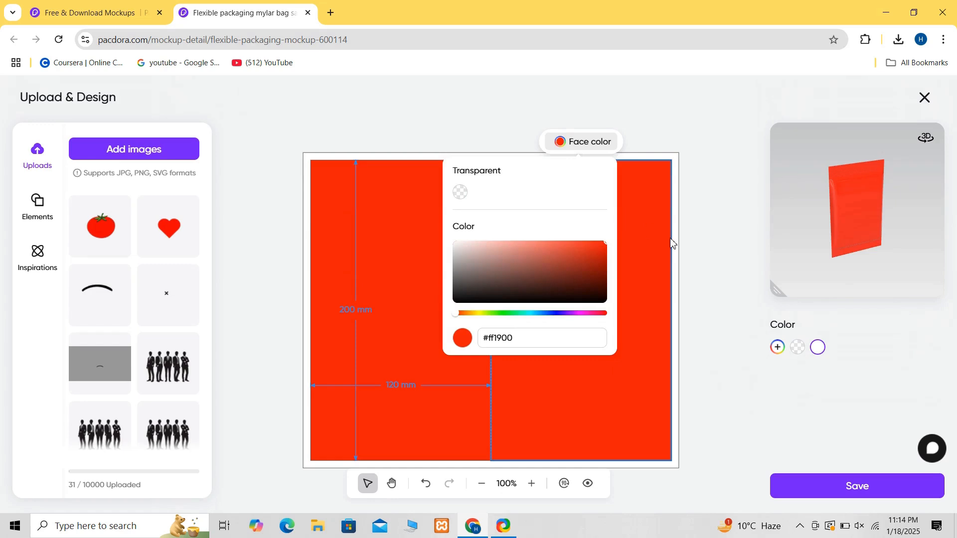
click(718, 281)
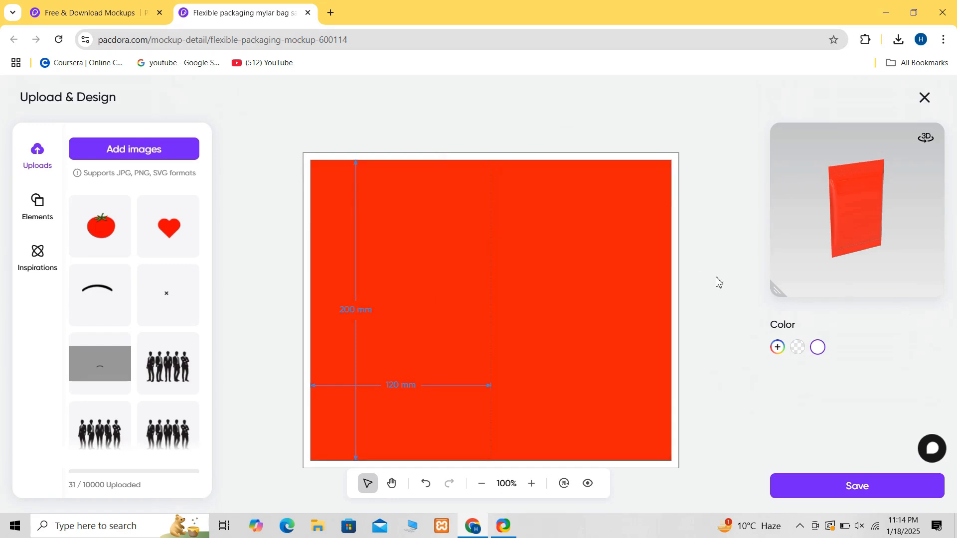
- Add the hands-holding-a-box packaging symbol near the top centre of the right face and shrink it slightly
click(38, 220)
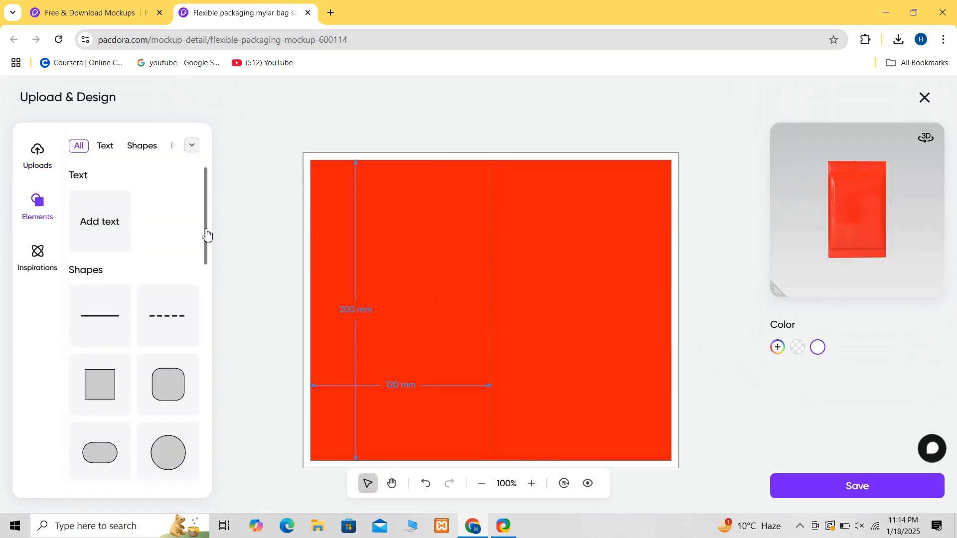
drag(206, 234, 206, 284)
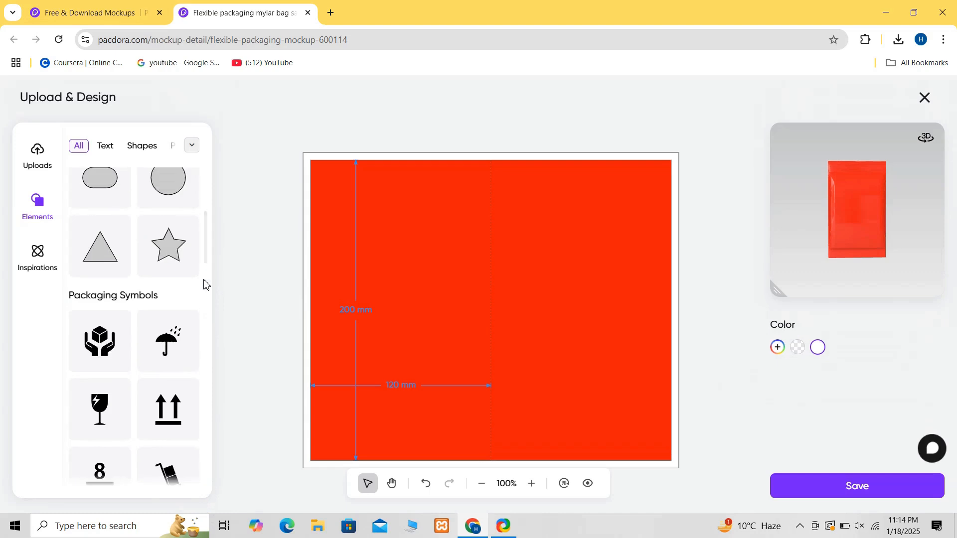
click(104, 345)
drag(497, 319, 586, 220)
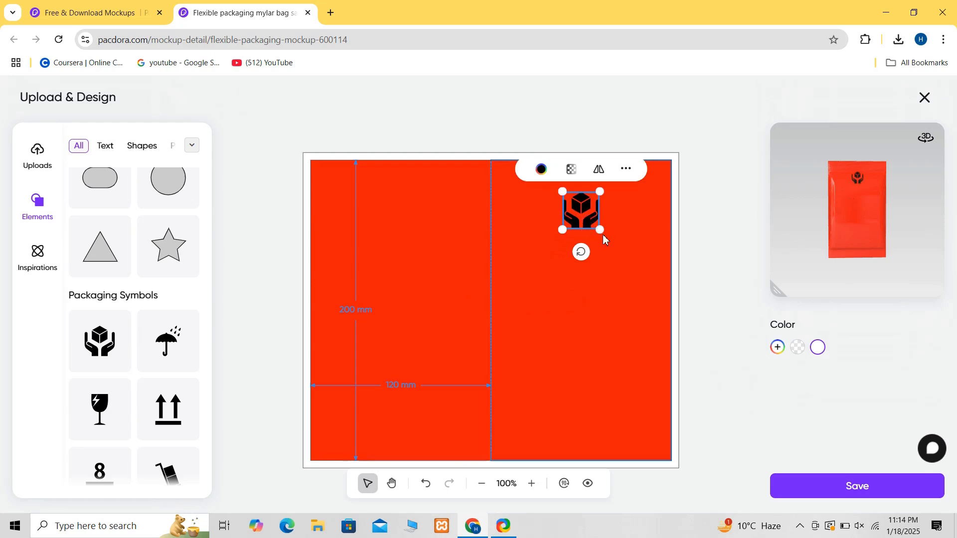
click(601, 235)
click(596, 232)
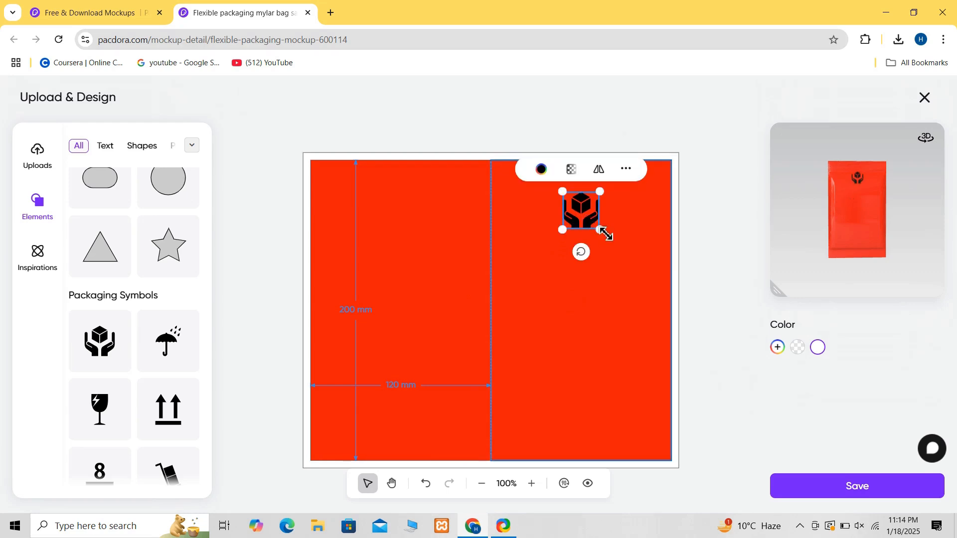
drag(602, 232, 598, 229)
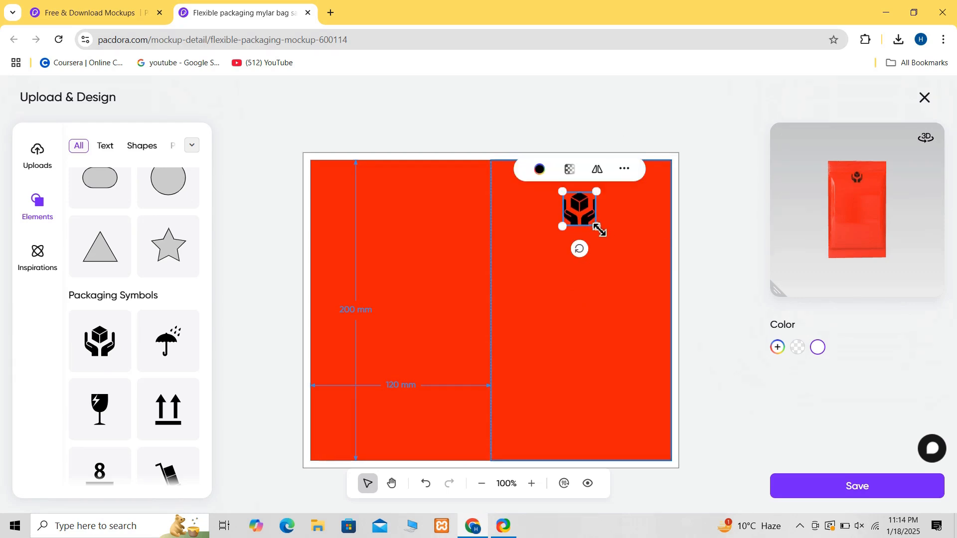
click(632, 244)
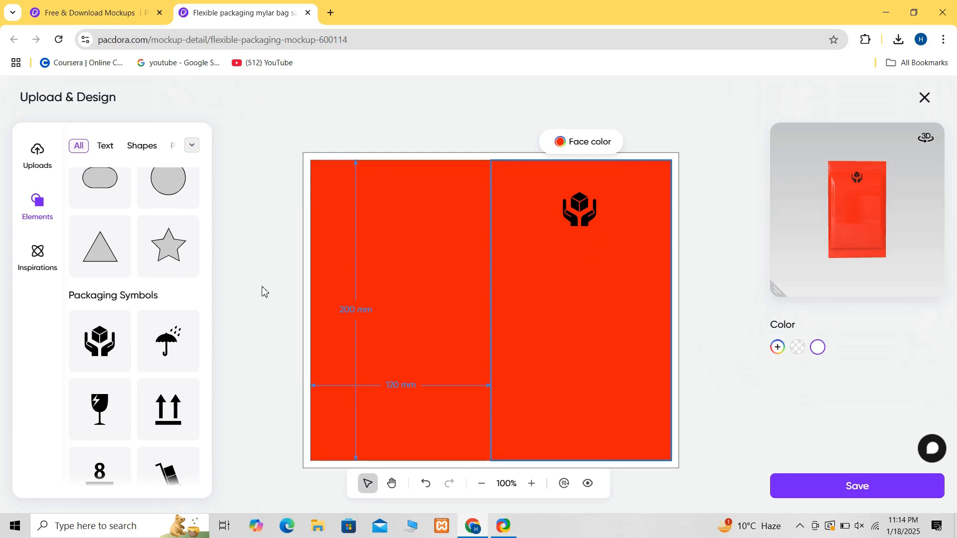
- Place the uploaded tomato image on the lower part of the right face
click(37, 153)
drag(98, 206, 493, 307)
drag(468, 276, 547, 385)
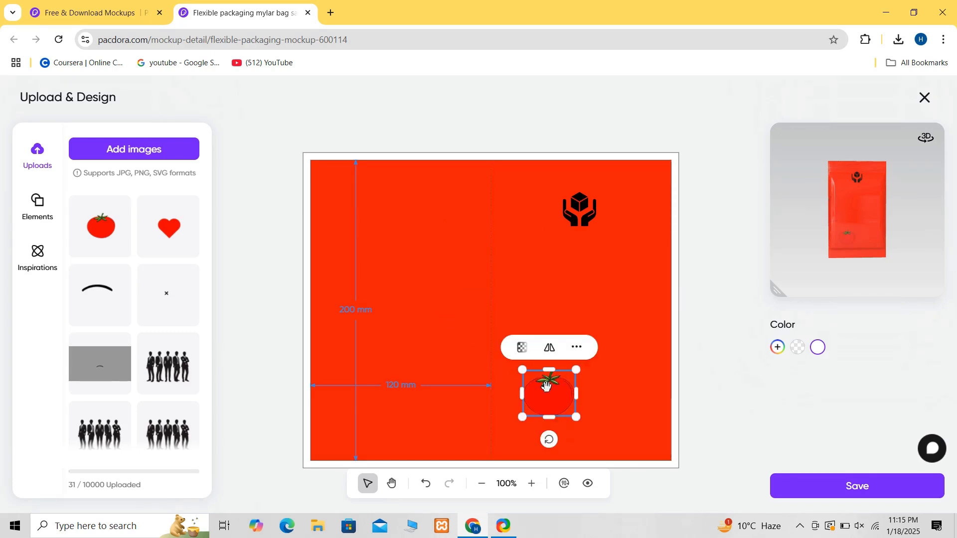
- Change the right face's colour to the recommended darker red #da0703
click(512, 274)
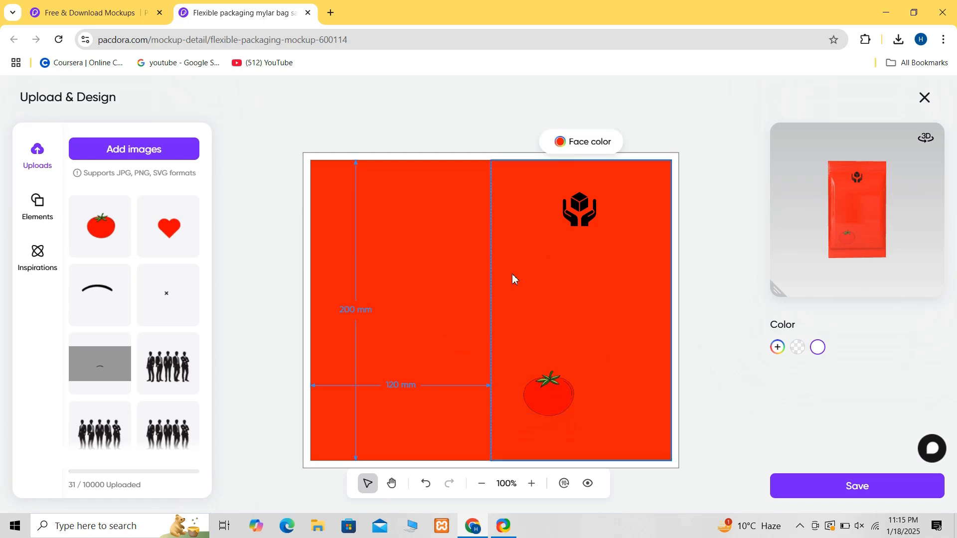
click(559, 145)
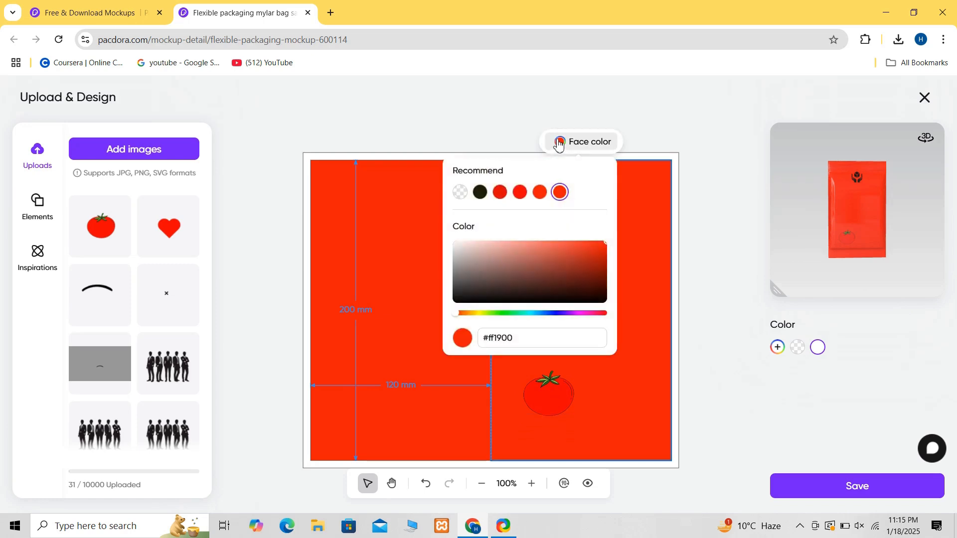
click(500, 193)
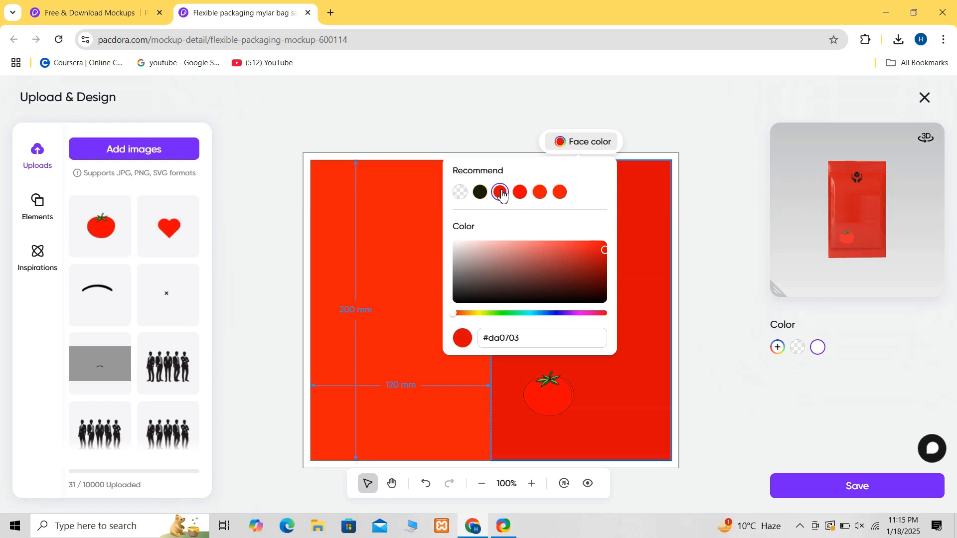
- Try the recommended reds on the left face and set its colour to #da0703
click(413, 225)
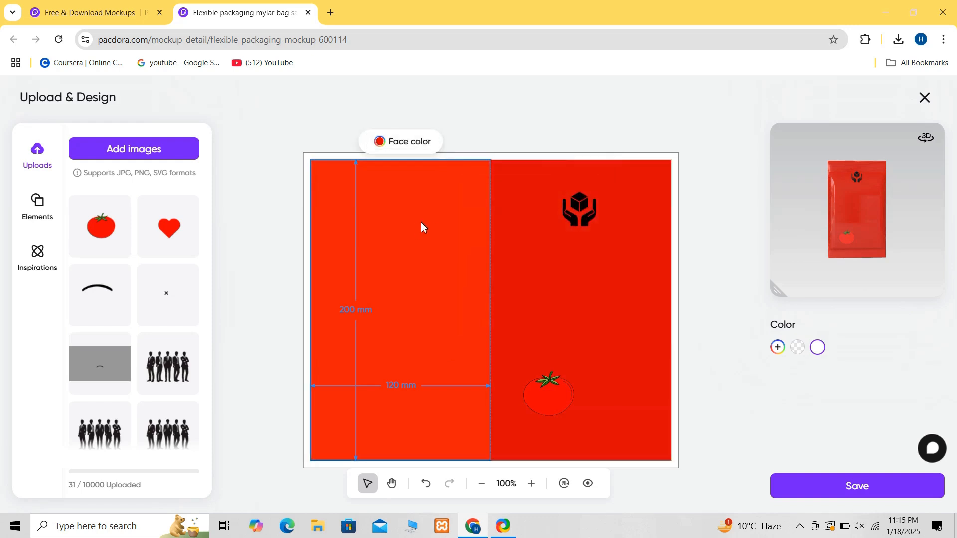
click(384, 144)
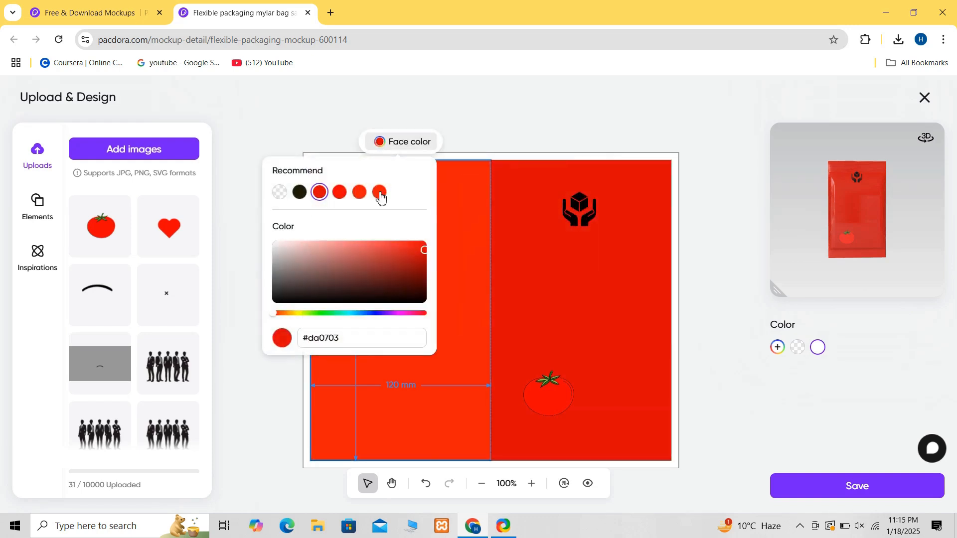
click(340, 195)
click(360, 192)
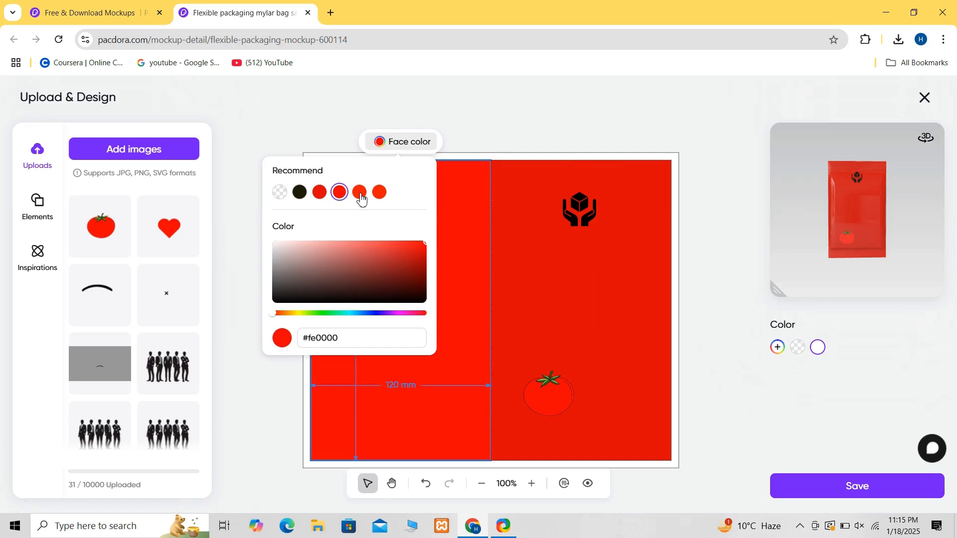
click(388, 197)
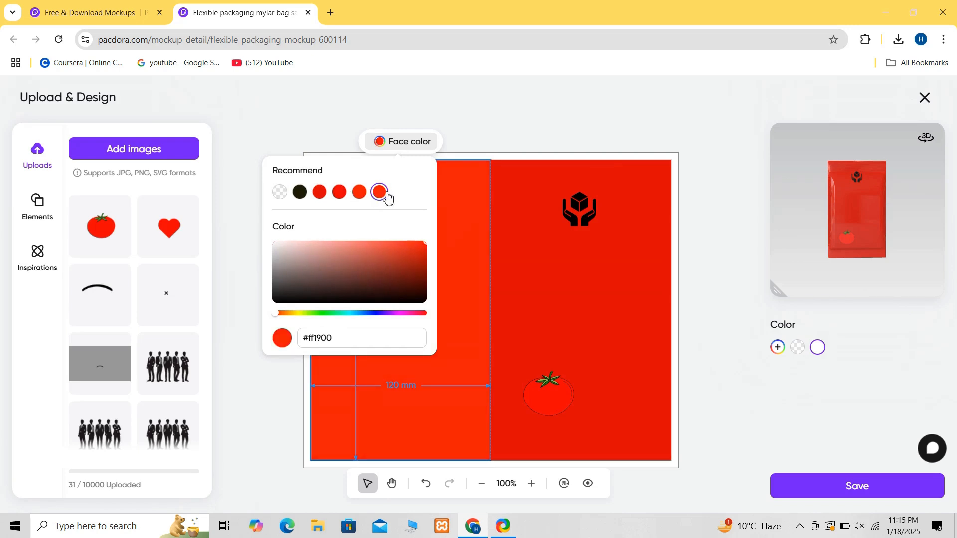
click(325, 193)
click(554, 288)
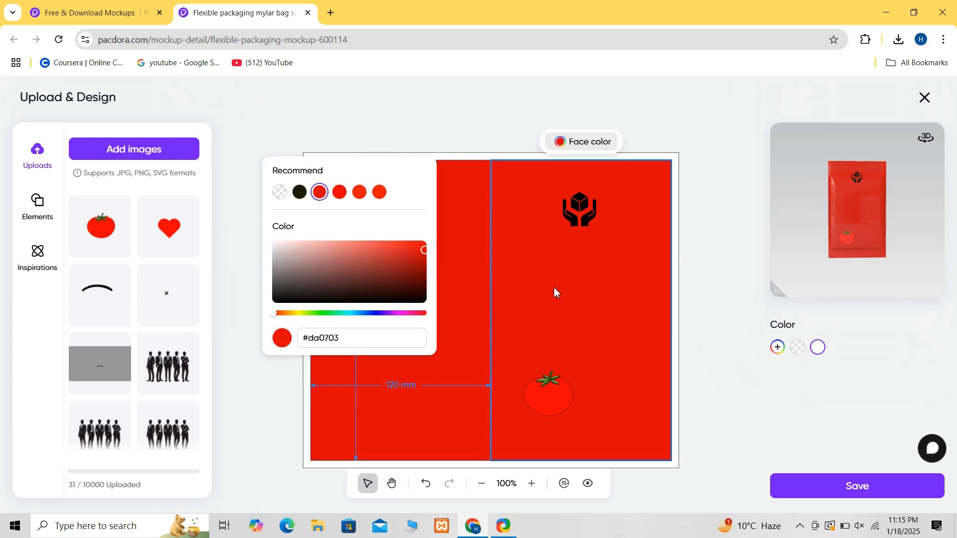
- Move the tomato up slightly, duplicate it and place the copy to its left across the fold line
click(551, 402)
drag(551, 401, 550, 388)
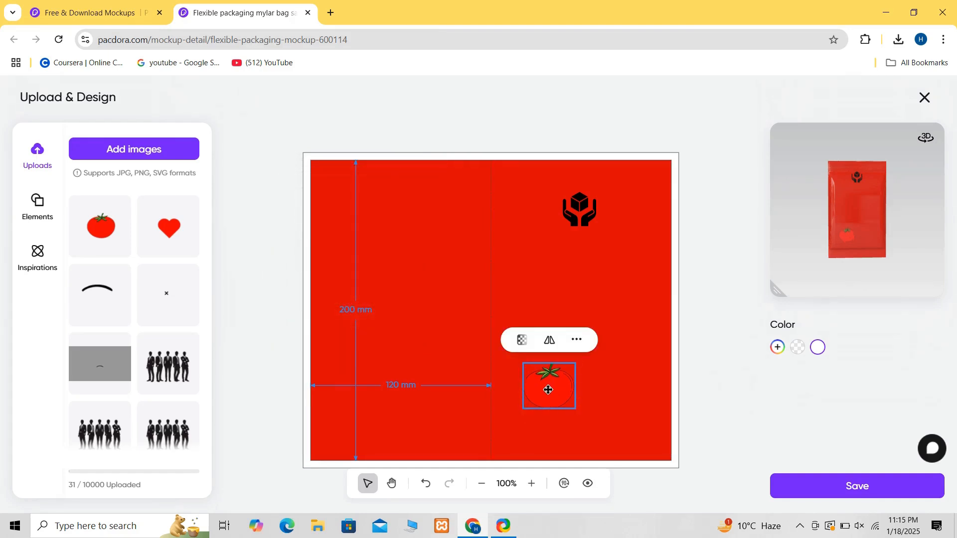
right_click(548, 387)
click(576, 174)
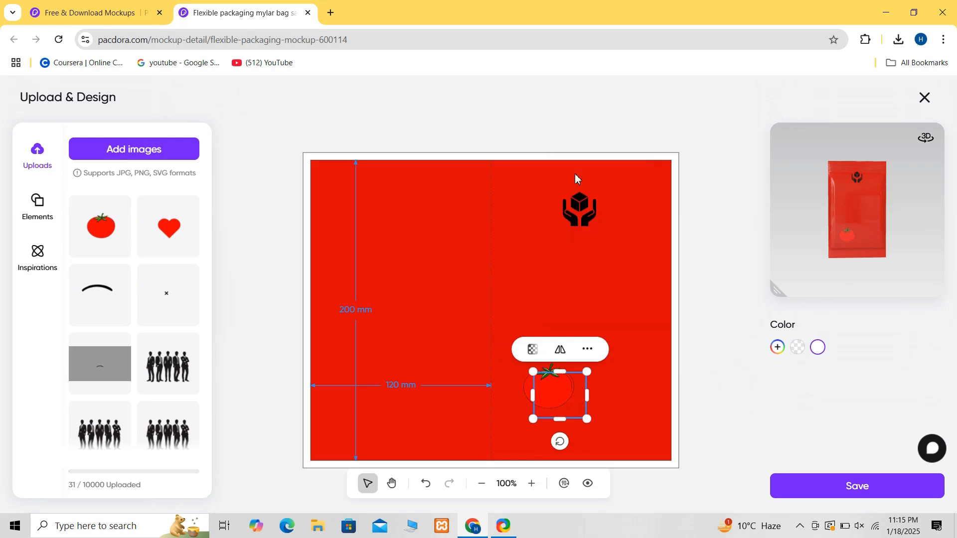
drag(563, 410, 489, 410)
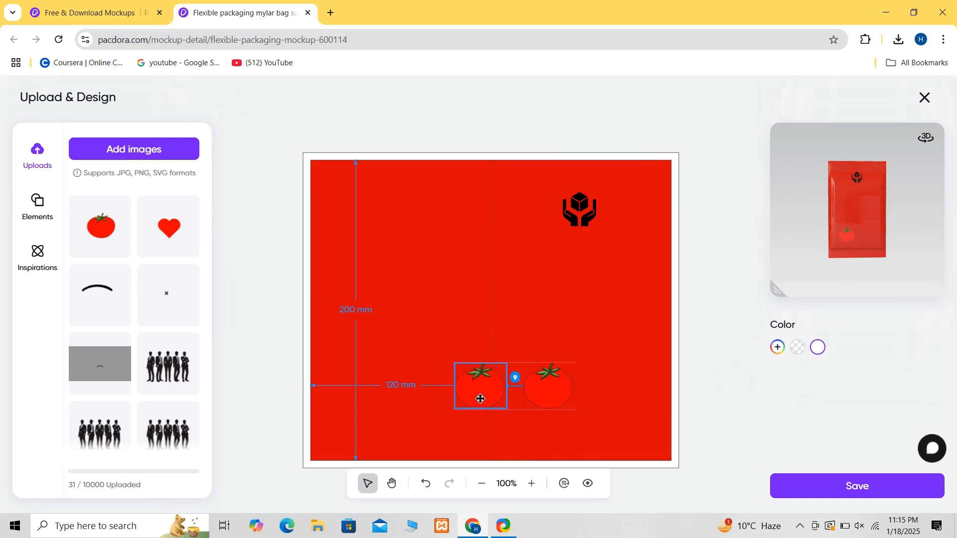
- Arrange the two tomatoes side by side at the bottom of the right face and reduce their size
click(548, 405)
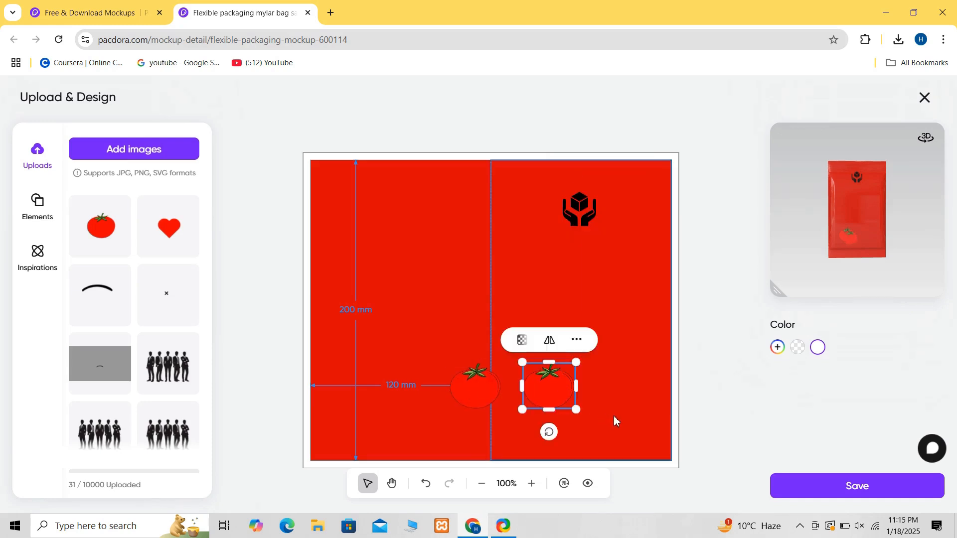
drag(557, 390, 631, 416)
click(476, 389)
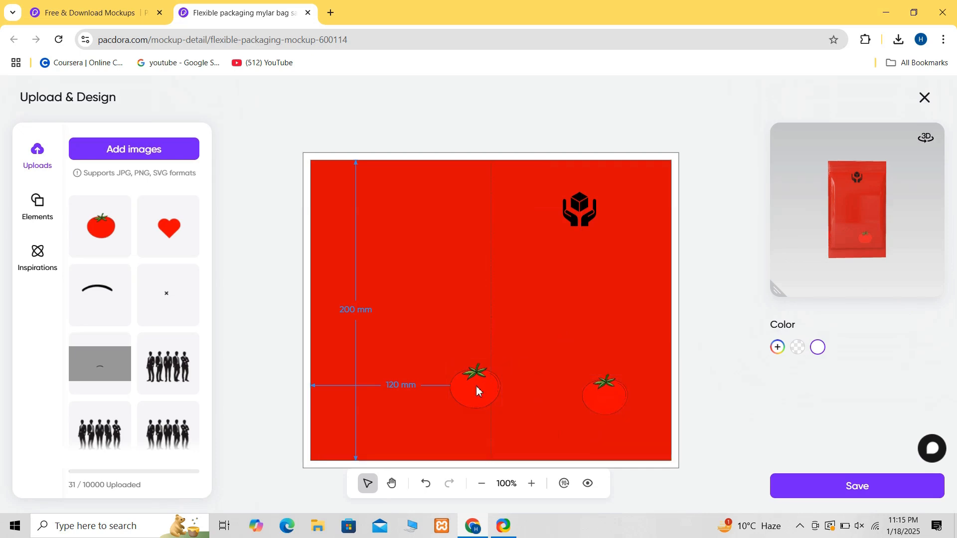
drag(476, 389, 537, 394)
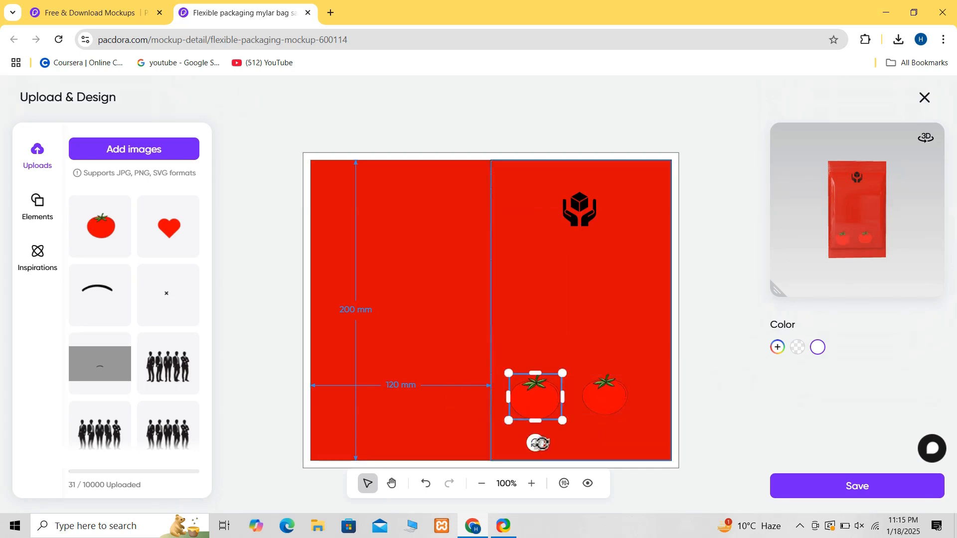
drag(566, 424, 558, 416)
- Duplicate the left tomato, then rotate and overlap the three tomatoes into a cluster at the bottom of the right face
click(561, 350)
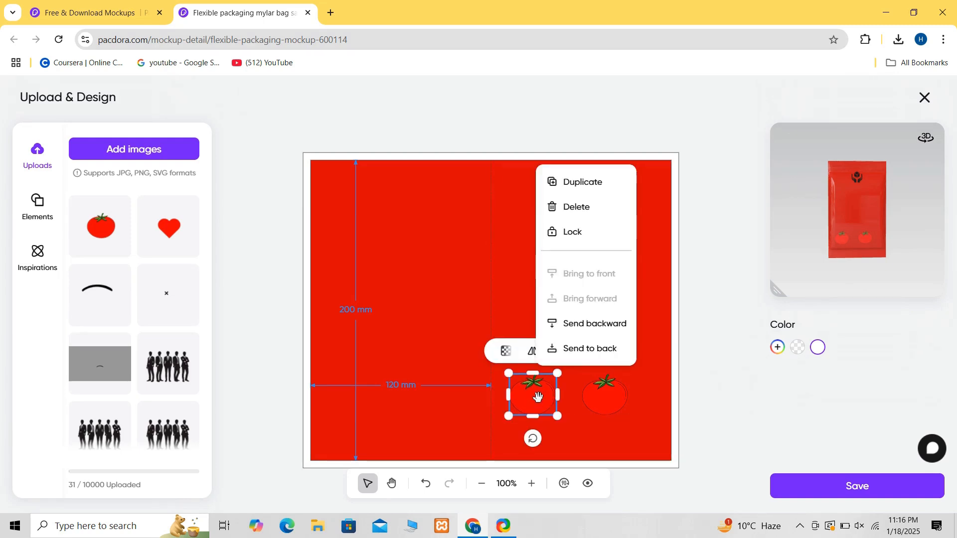
click(549, 186)
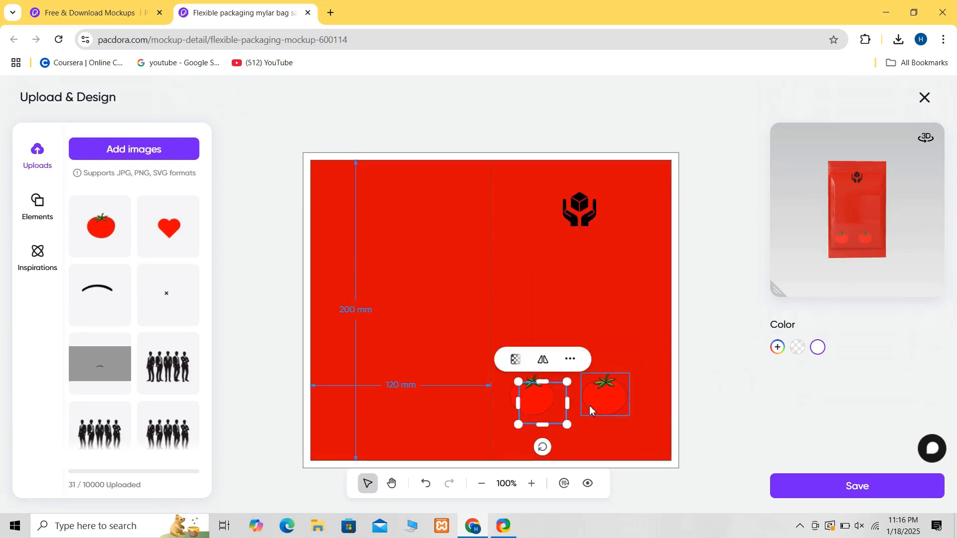
click(617, 413)
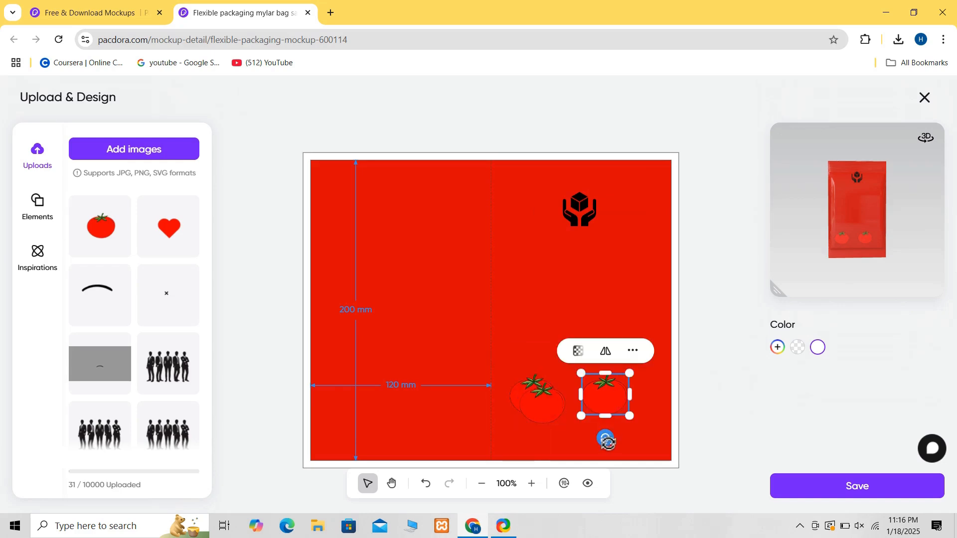
drag(607, 442, 562, 436)
click(546, 420)
drag(544, 390, 570, 385)
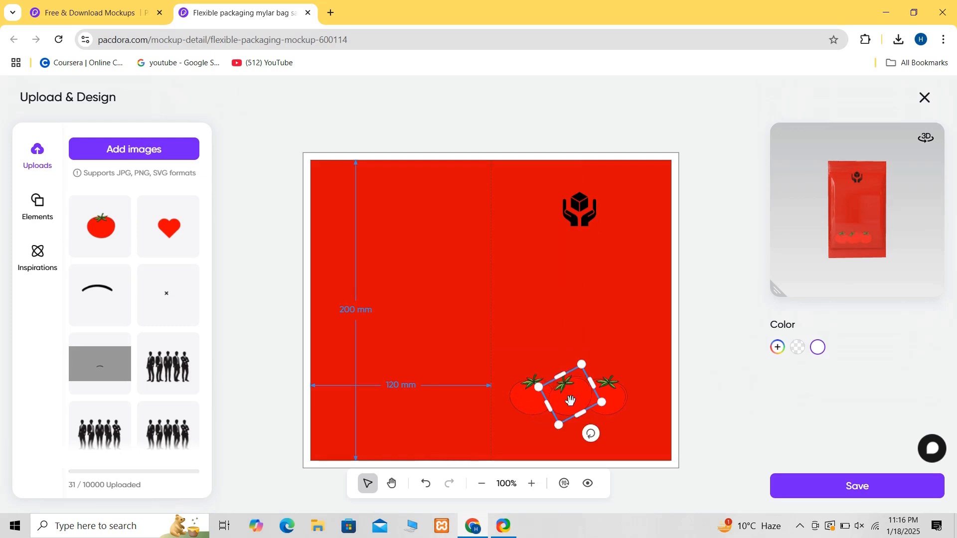
click(516, 415)
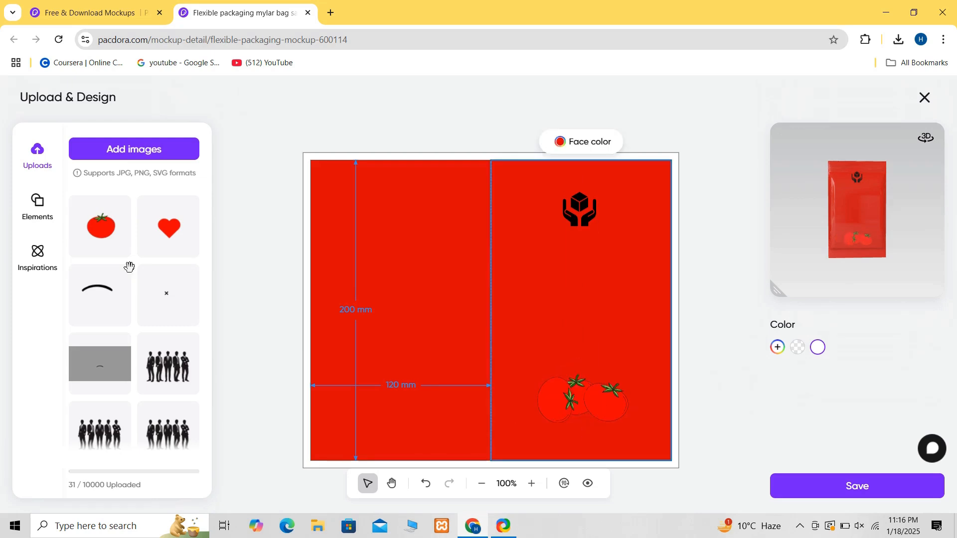
- Add a text box to the dieline and replace its placeholder text with "Yummy"
click(45, 212)
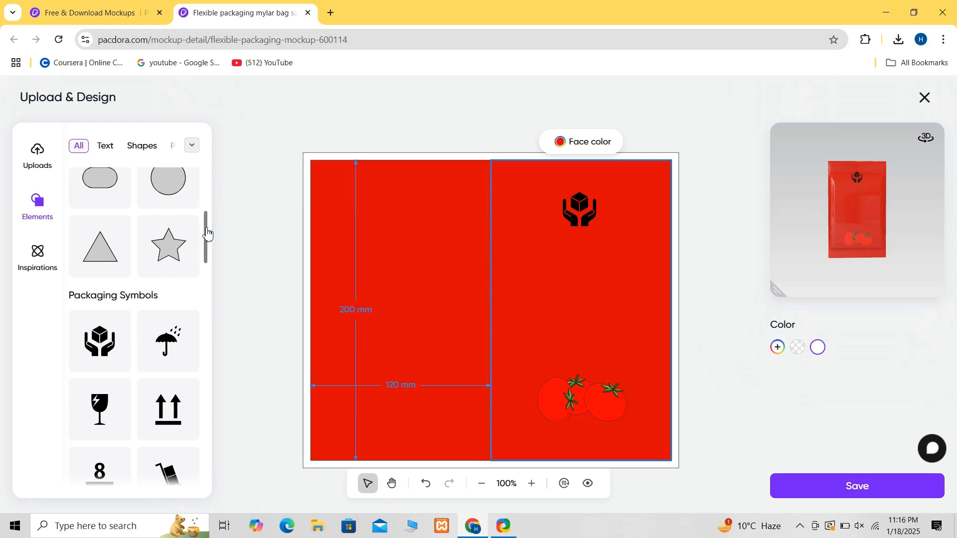
drag(205, 230, 207, 151)
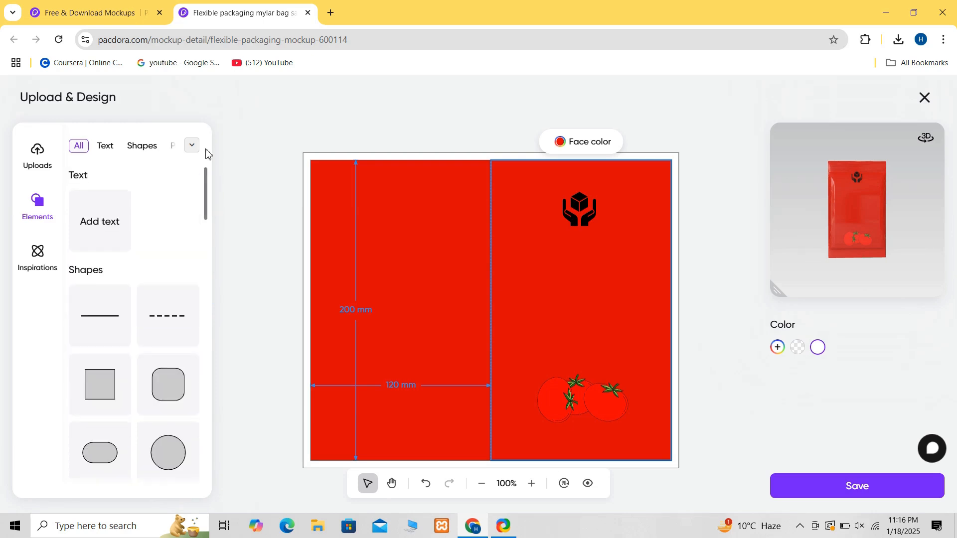
click(106, 227)
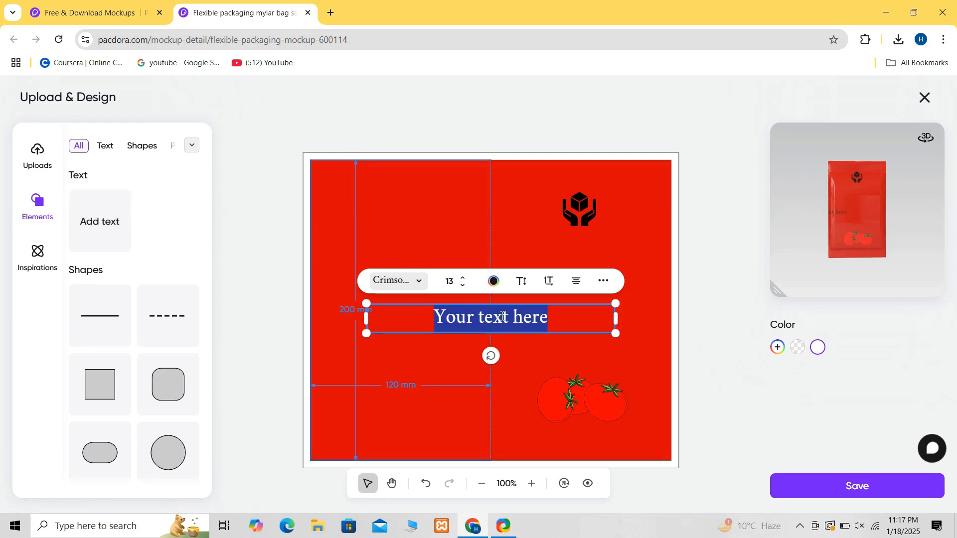
click(561, 310)
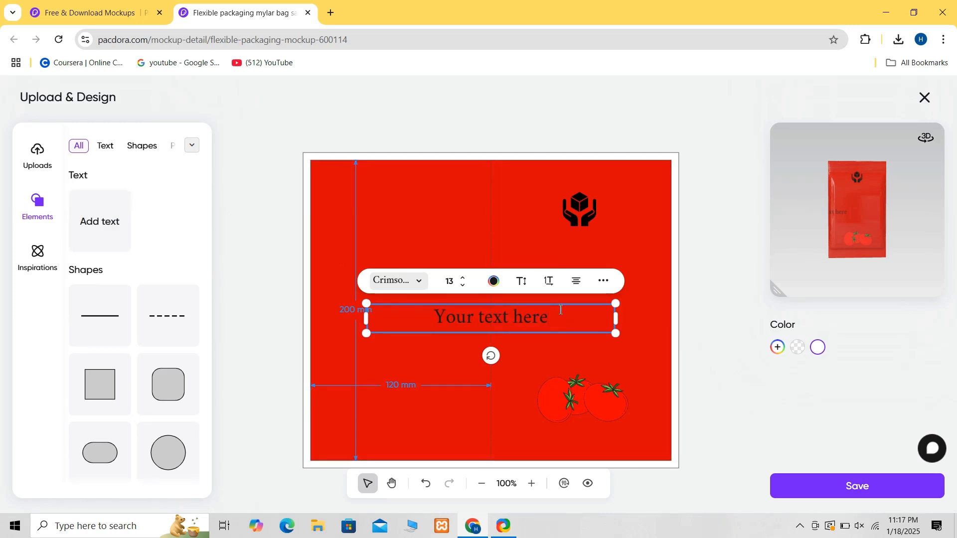
key(BackSpace)
key(BackSpace)
key(BackSpace)
key(BackSpace)
key(BackSpace)
key(BackSpace)
key(BackSpace)
key(BackSpace)
key(BackSpace)
key(BackSpace)
key(BackSpace)
key(BackSpace)
key(BackSpace)
key(BackSpace)
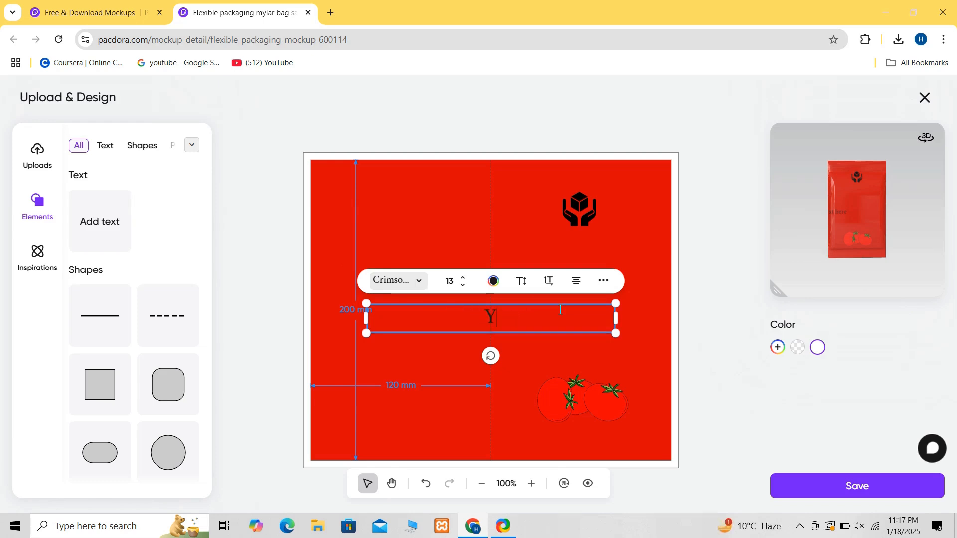
text(Yummy)
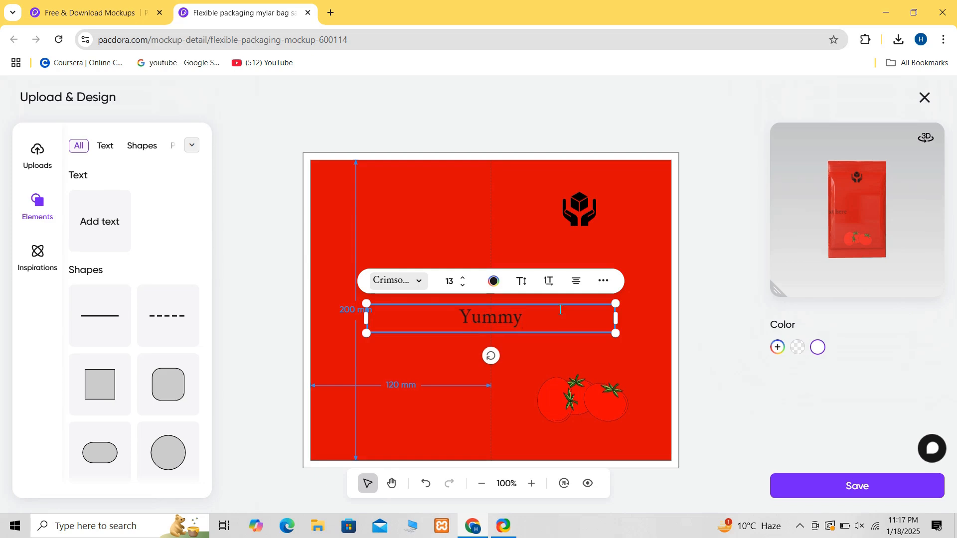
- Add a second text box reading "Sauce" and place it just below "Yummy"
click(98, 222)
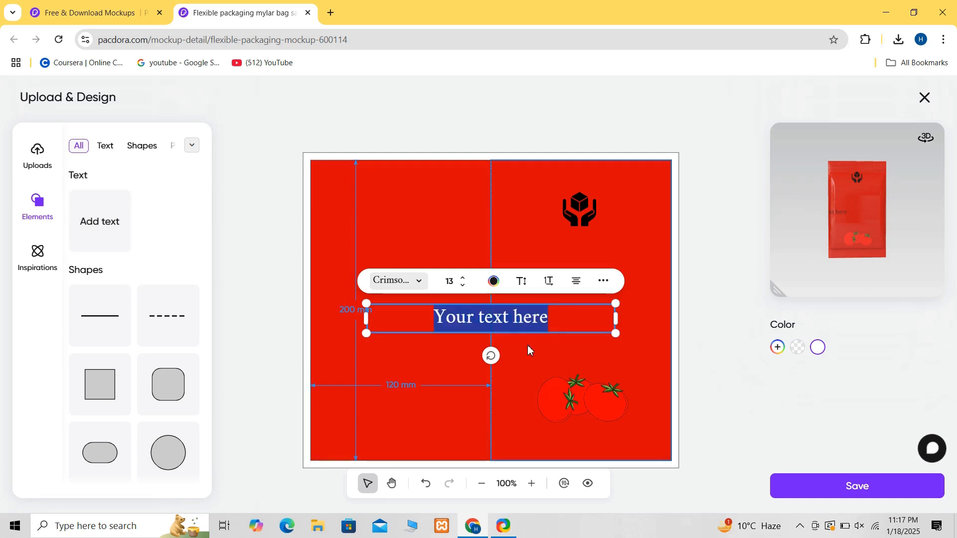
text(Yummy )
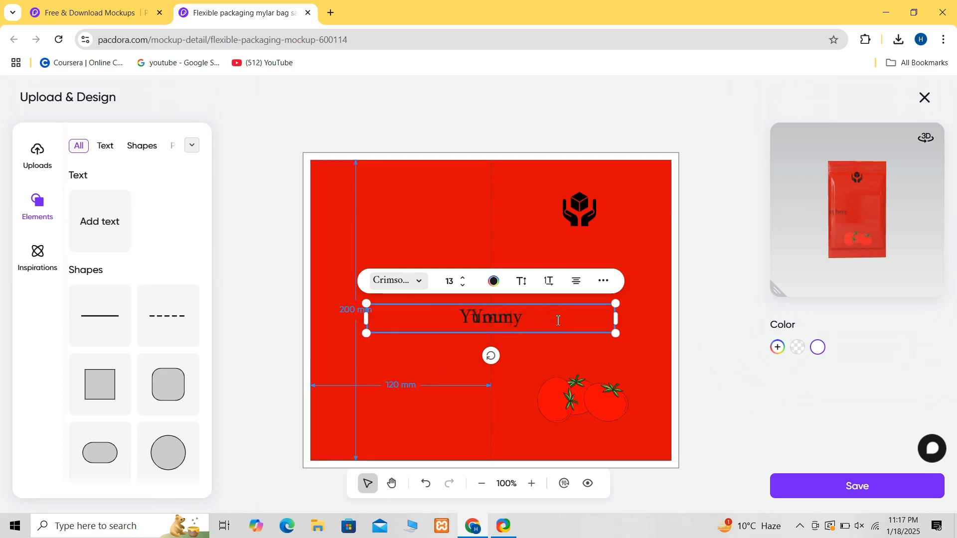
text(Sauce)
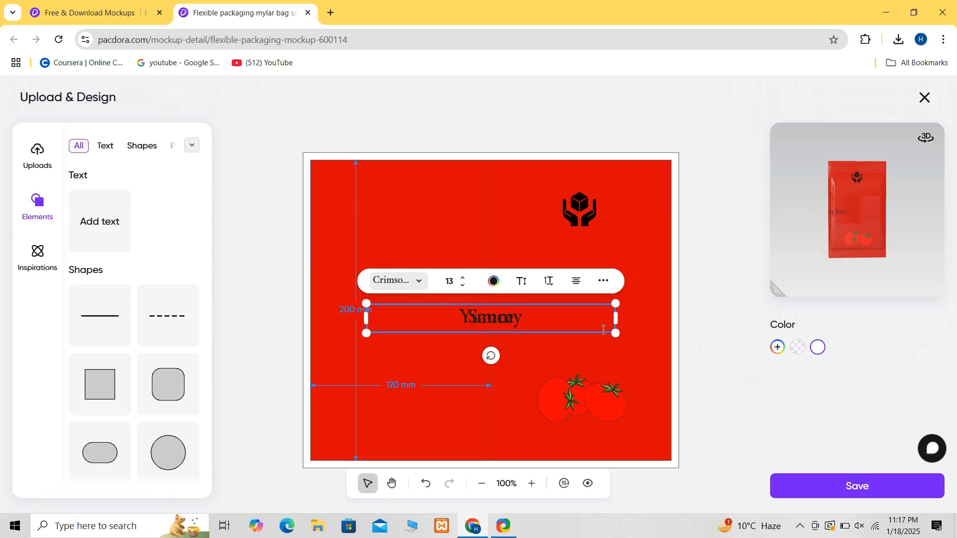
click(644, 339)
click(478, 321)
drag(478, 320, 472, 353)
key(Escape)
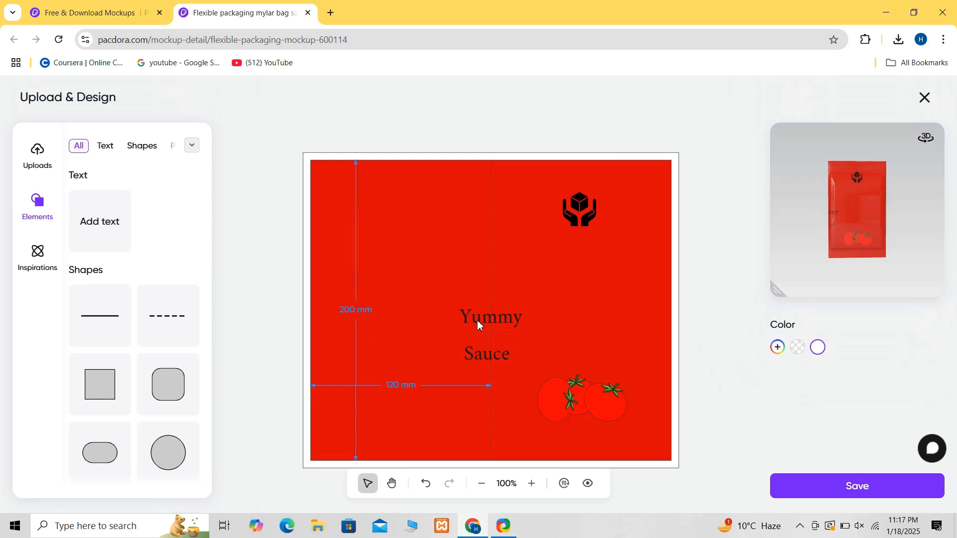
- Move "Yummy" onto the right face beneath the packaging symbol and set its text colour to #ffffff
click(478, 322)
drag(475, 317, 568, 260)
click(512, 226)
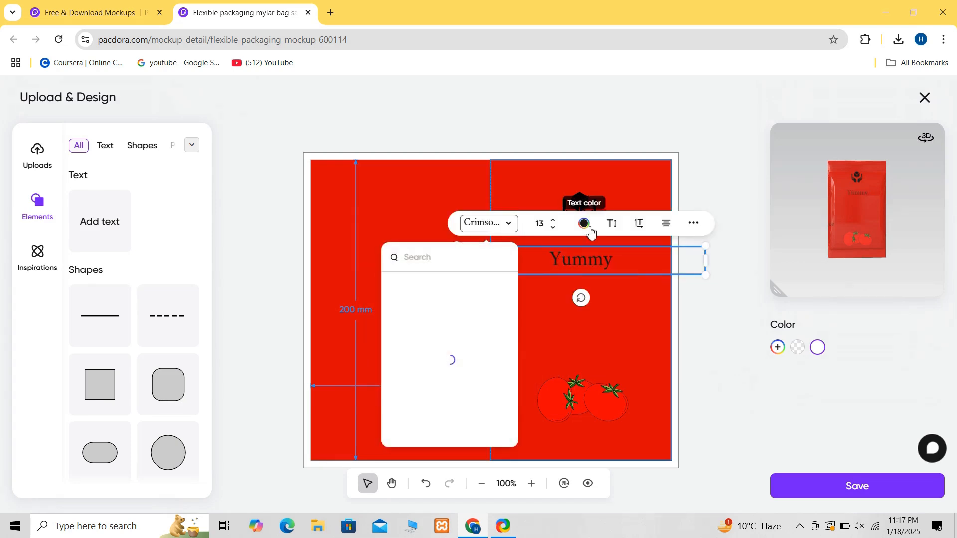
click(584, 224)
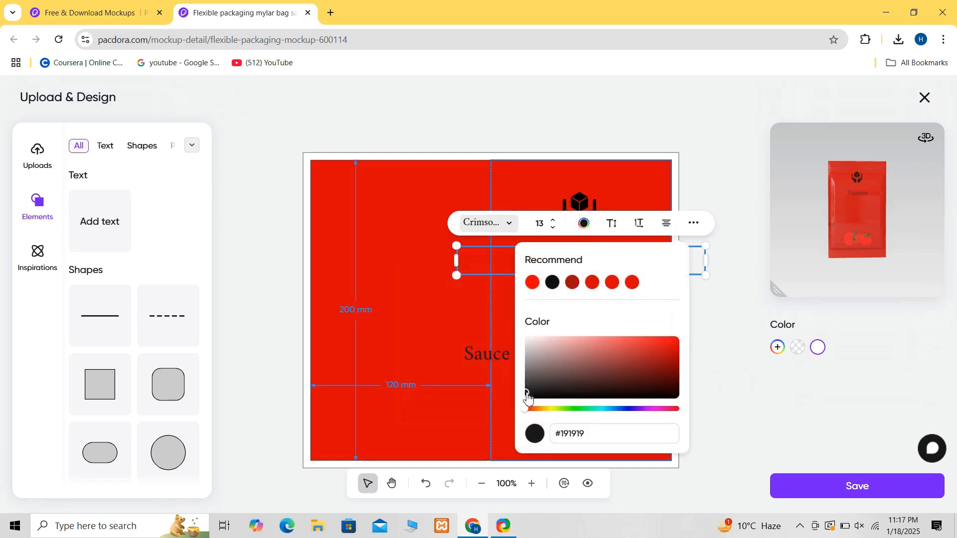
drag(526, 399, 512, 324)
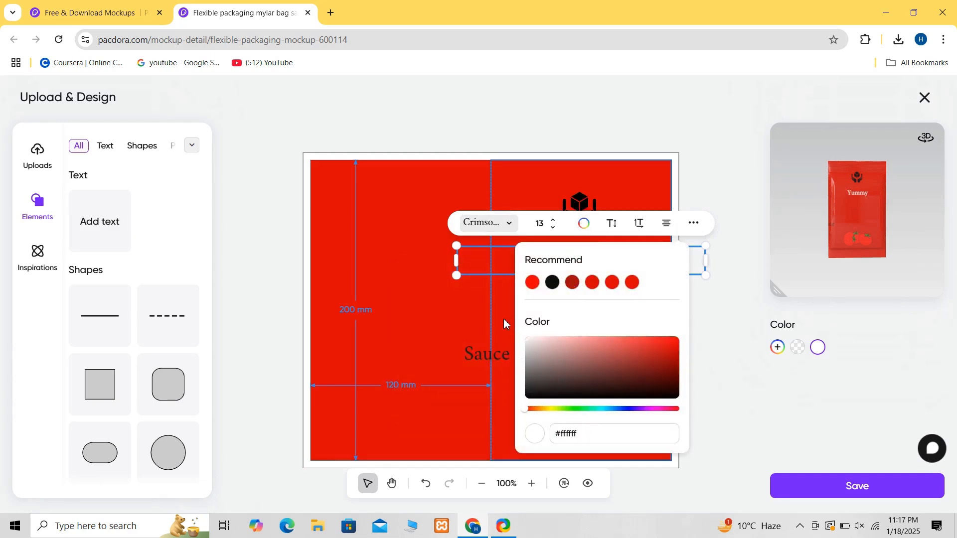
click(505, 323)
- Move "Sauce" directly beneath "Yummy" on the right face and change its text colour to white
click(481, 352)
drag(481, 353, 576, 287)
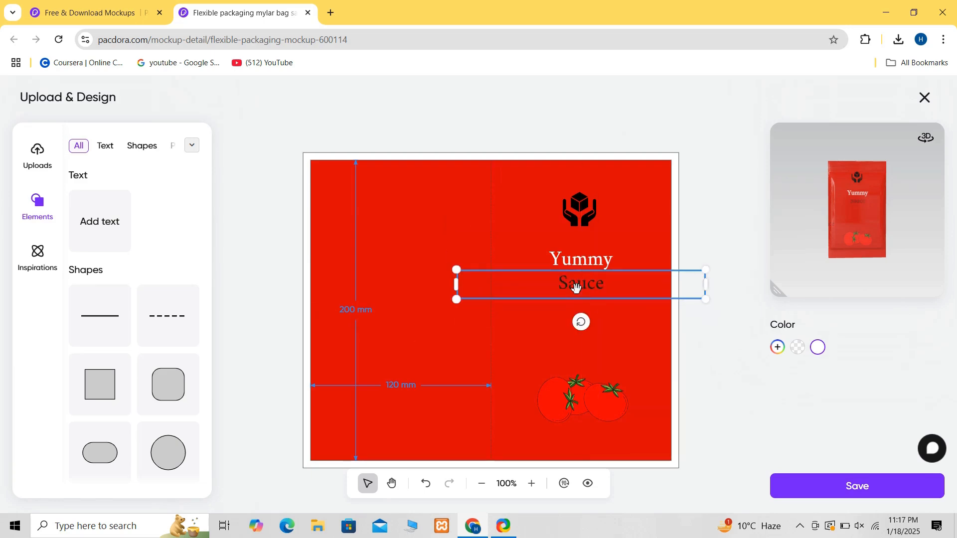
right_click(575, 287)
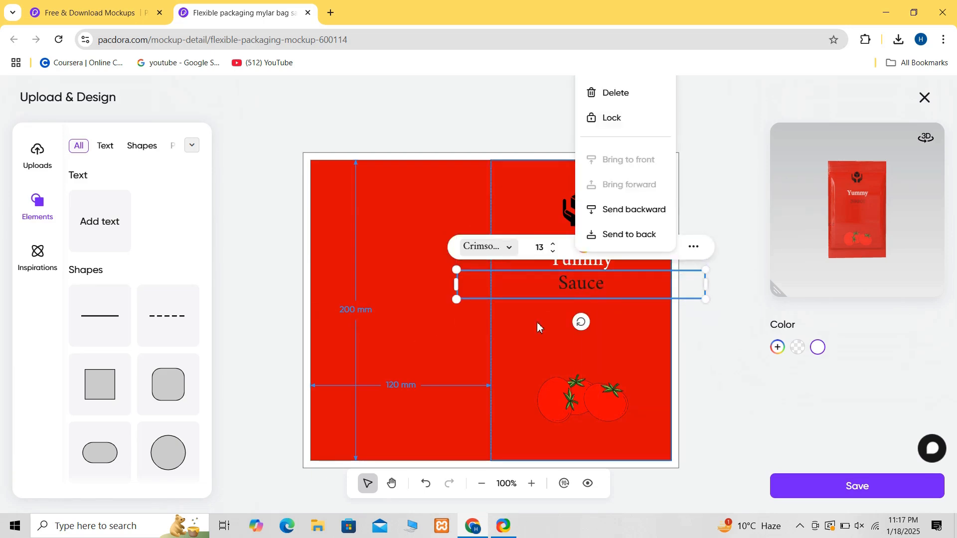
click(588, 255)
click(588, 258)
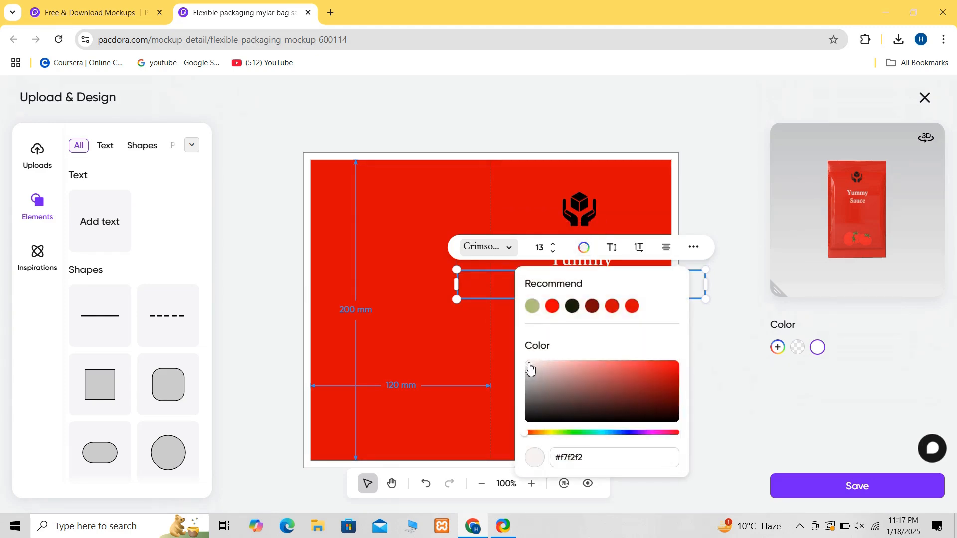
click(506, 351)
- Change the font of both "Sauce" and "Yummy" to Anton
click(576, 284)
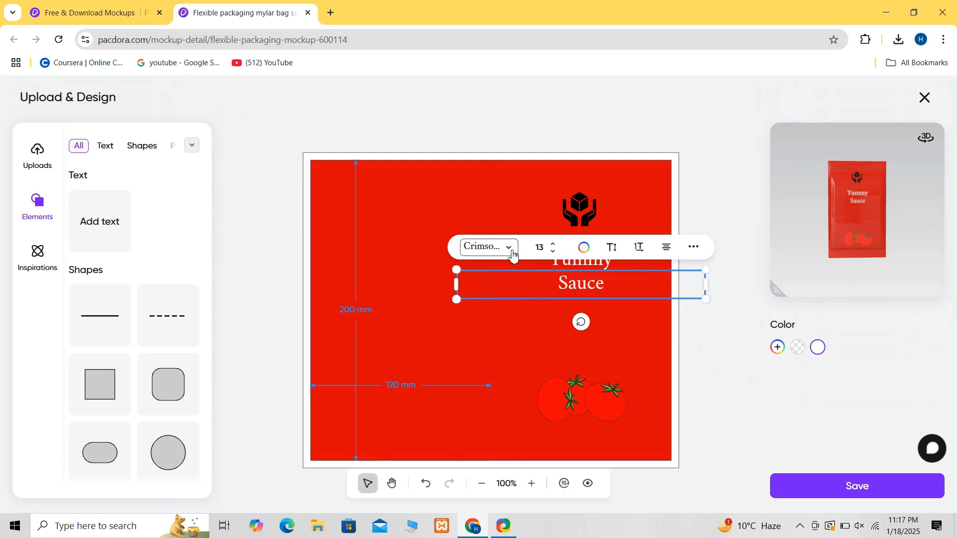
click(513, 255)
click(456, 323)
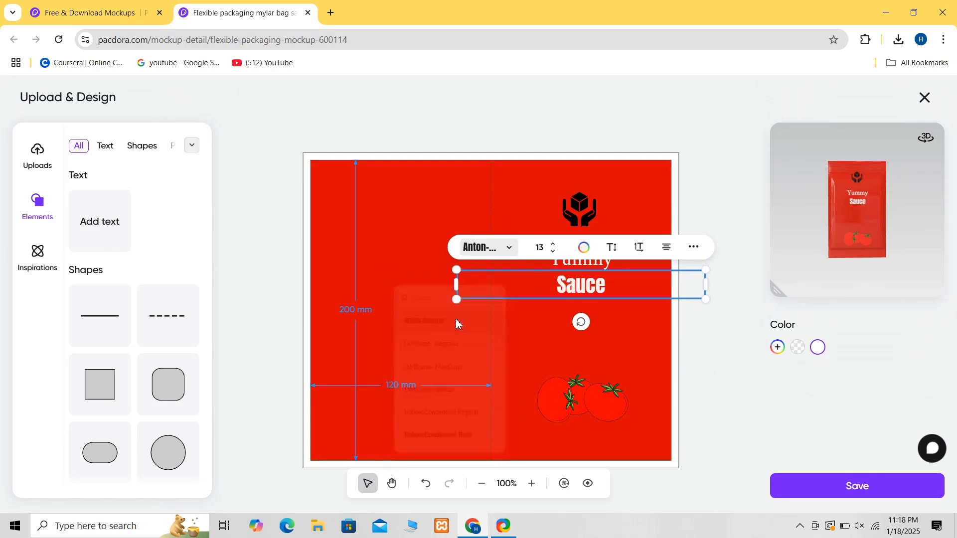
click(571, 268)
click(510, 229)
click(442, 292)
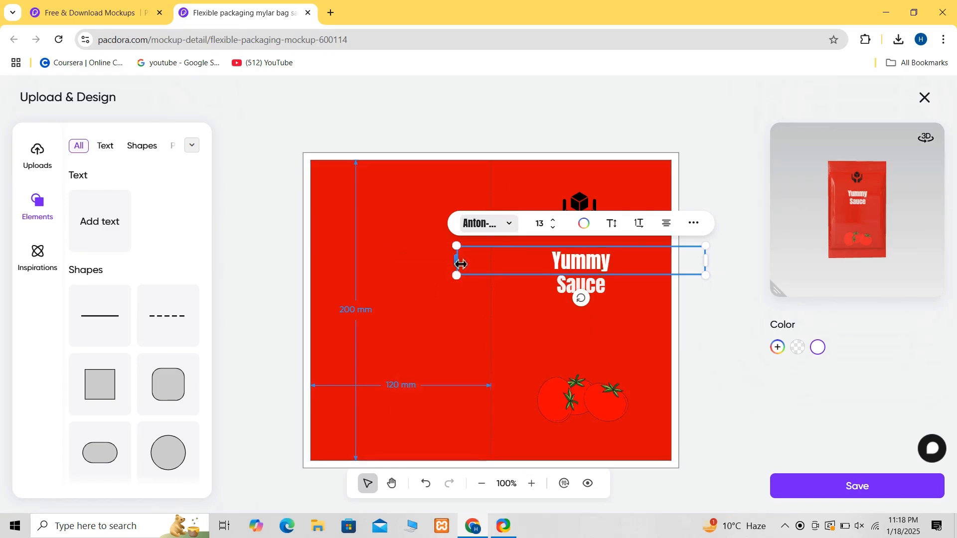
- Enlarge "Yummy" and scale "Sauce" to size 17, centring both as a stacked title beneath the packaging symbol
drag(547, 247, 520, 241)
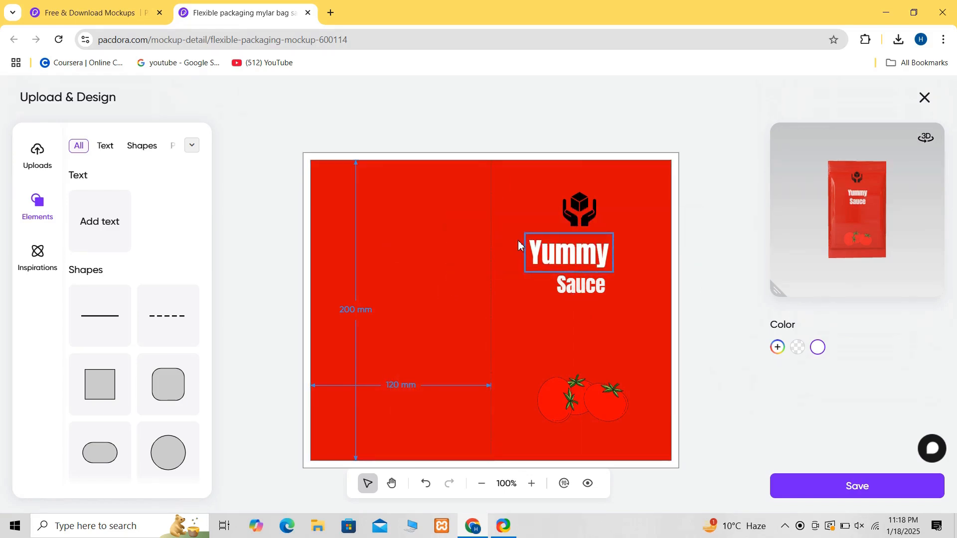
drag(576, 248, 580, 253)
click(572, 286)
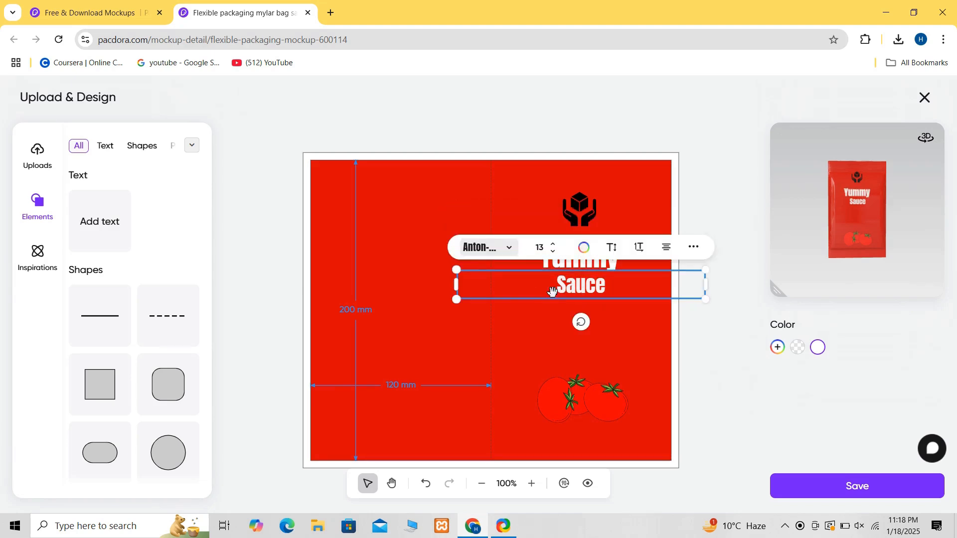
drag(457, 299, 438, 304)
drag(705, 302, 746, 313)
drag(594, 297, 588, 289)
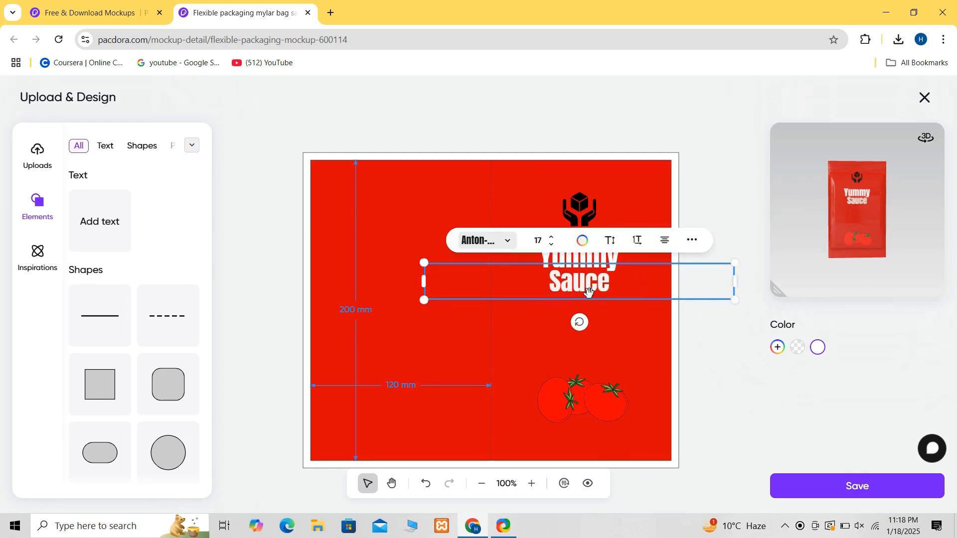
click(535, 360)
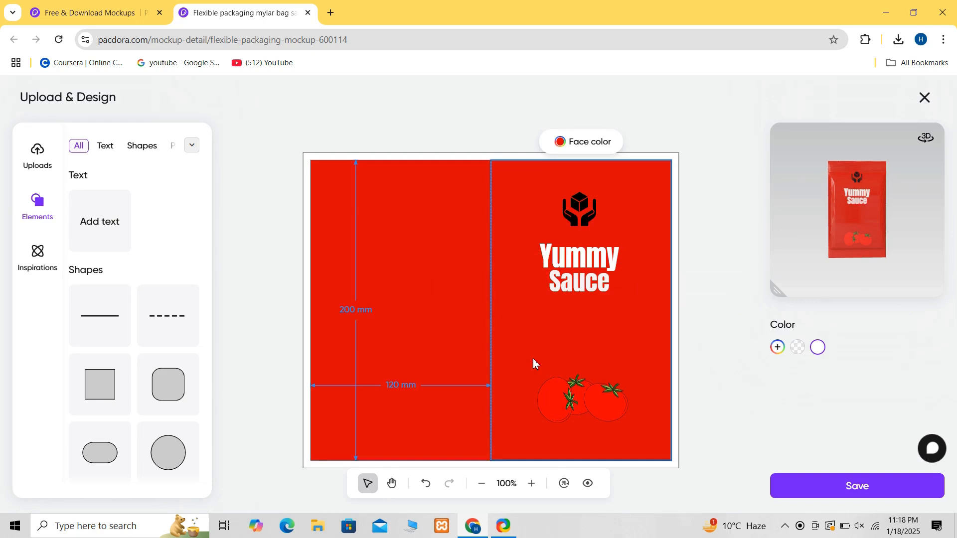
- Add a text box reading "Tomato" and narrow the box to fit the word
click(110, 222)
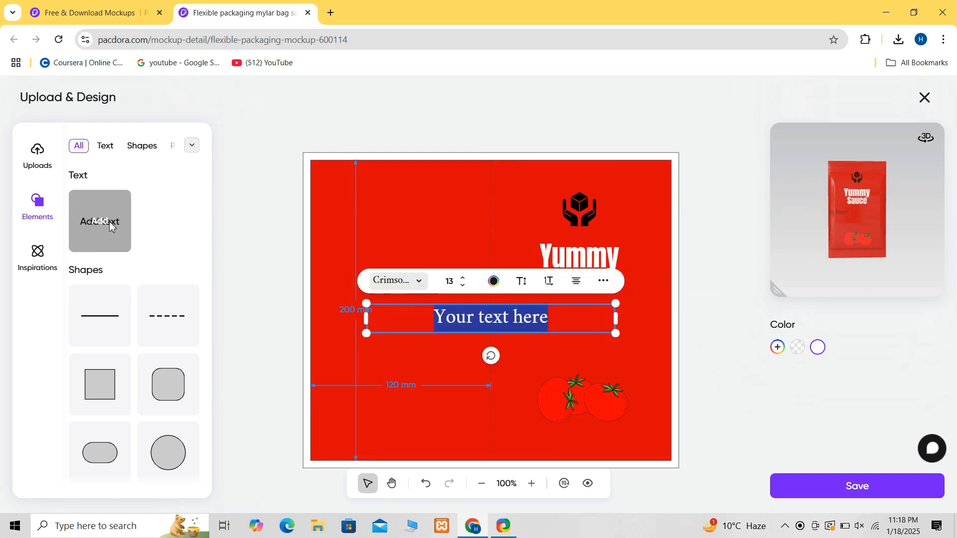
click(576, 325)
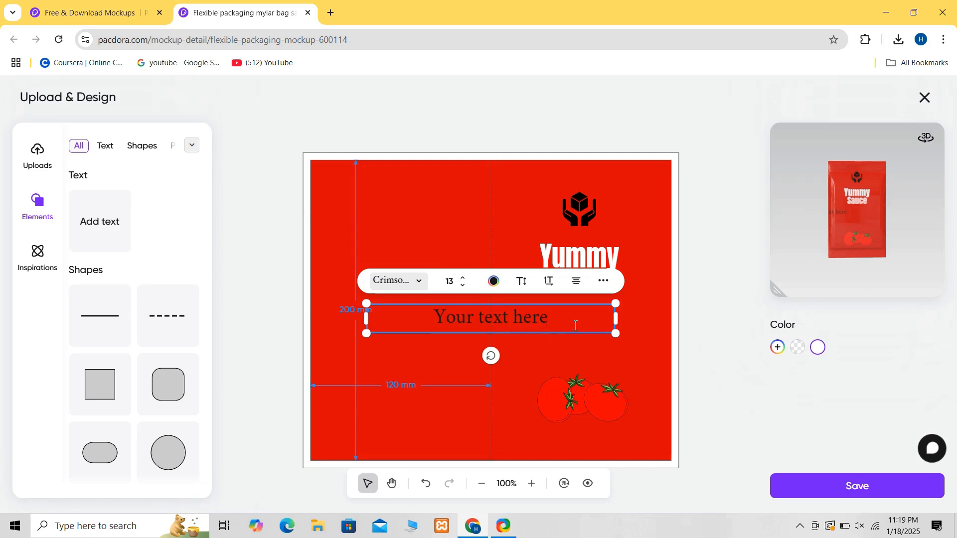
key(BackSpace)
key(BackSpace)
key(BackSpace)
key(BackSpace)
key(BackSpace)
key(BackSpace)
key(BackSpace)
key(BackSpace)
key(BackSpace)
key(BackSpace)
key(BackSpace)
key(BackSpace)
key(BackSpace)
key(BackSpace)
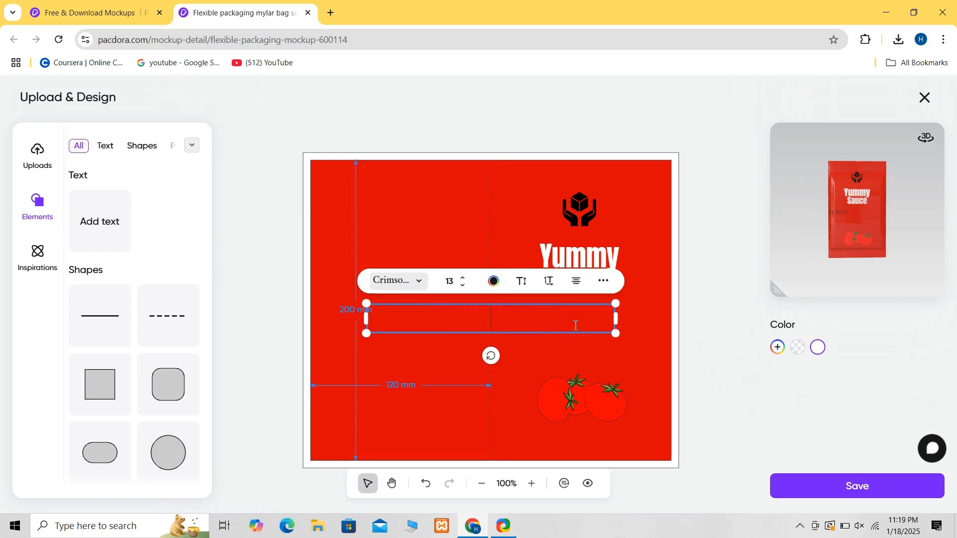
text(T)
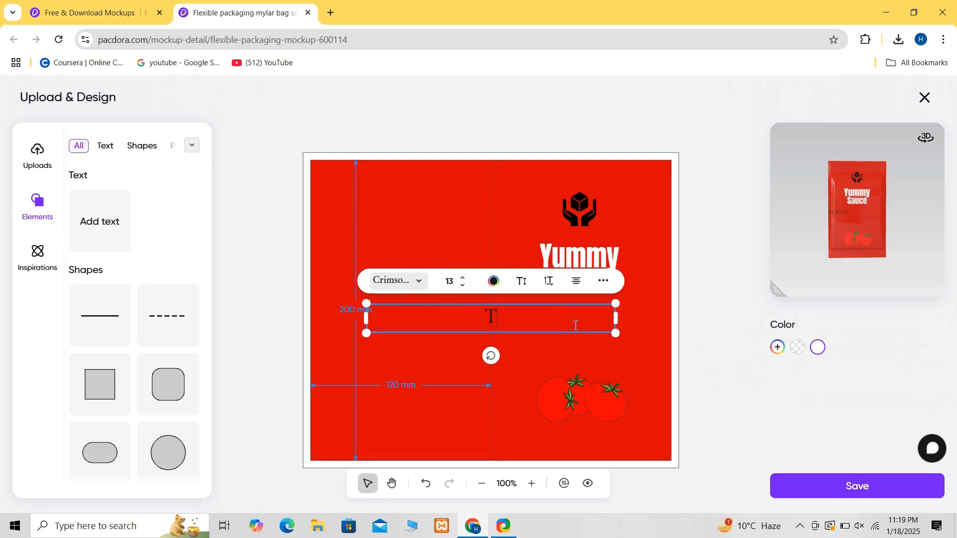
text(omato)
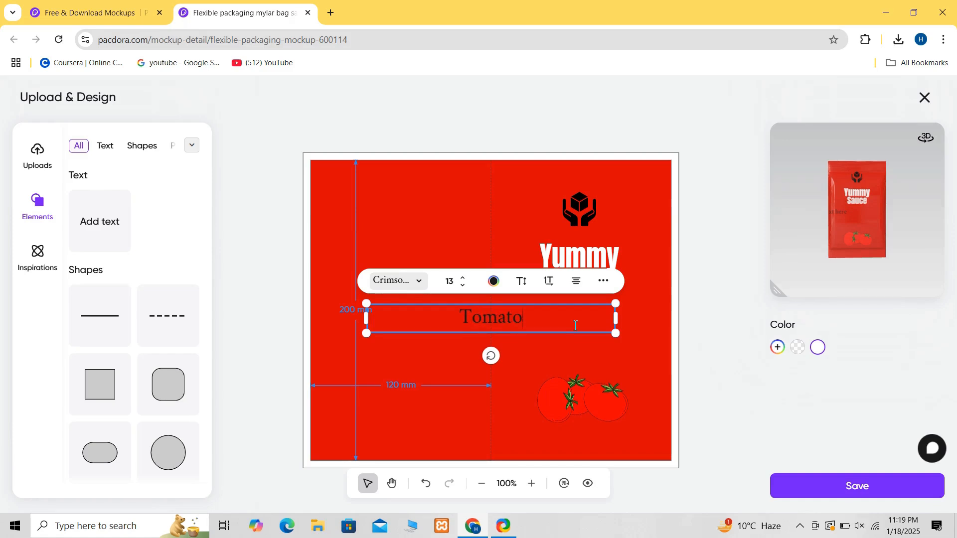
click(633, 363)
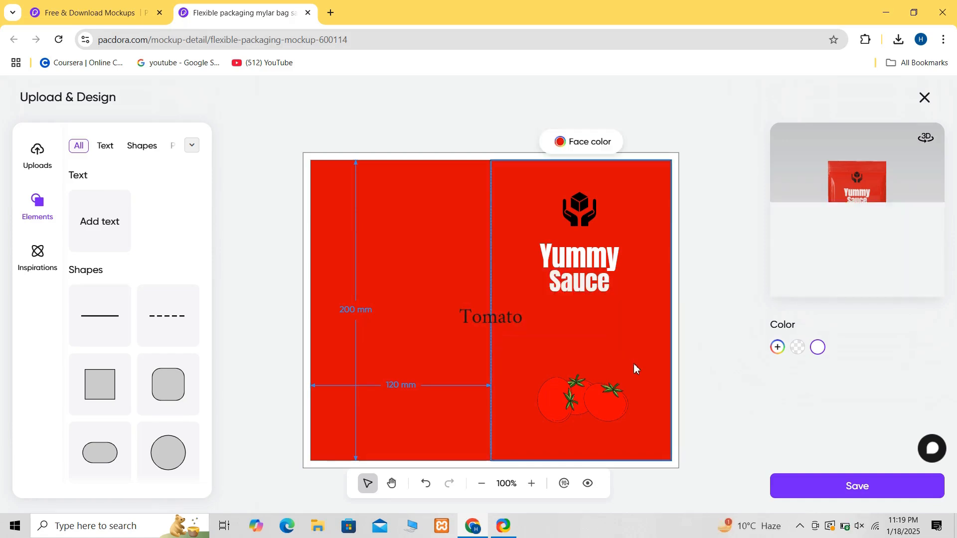
click(541, 324)
drag(616, 322, 444, 326)
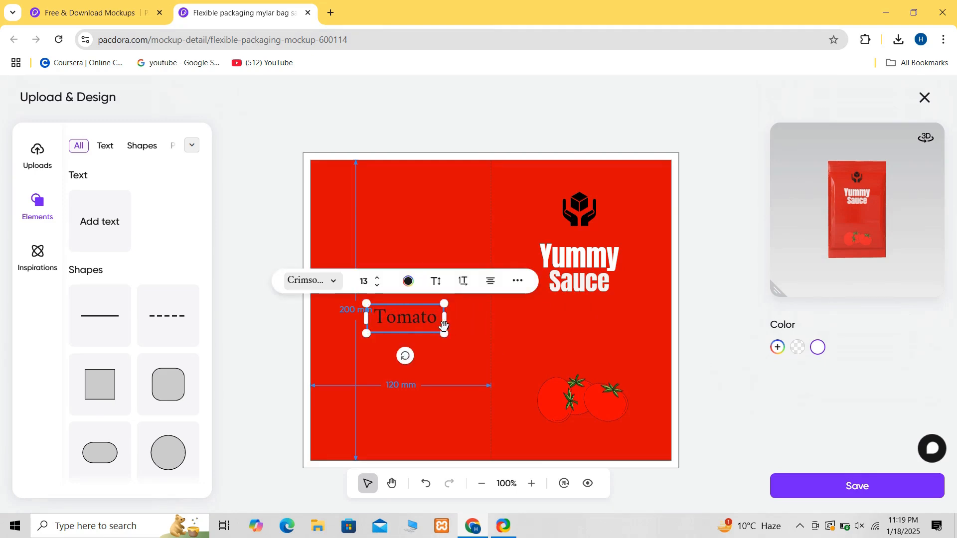
- Add another text box and replace its placeholder text with "Ketchup"
click(74, 254)
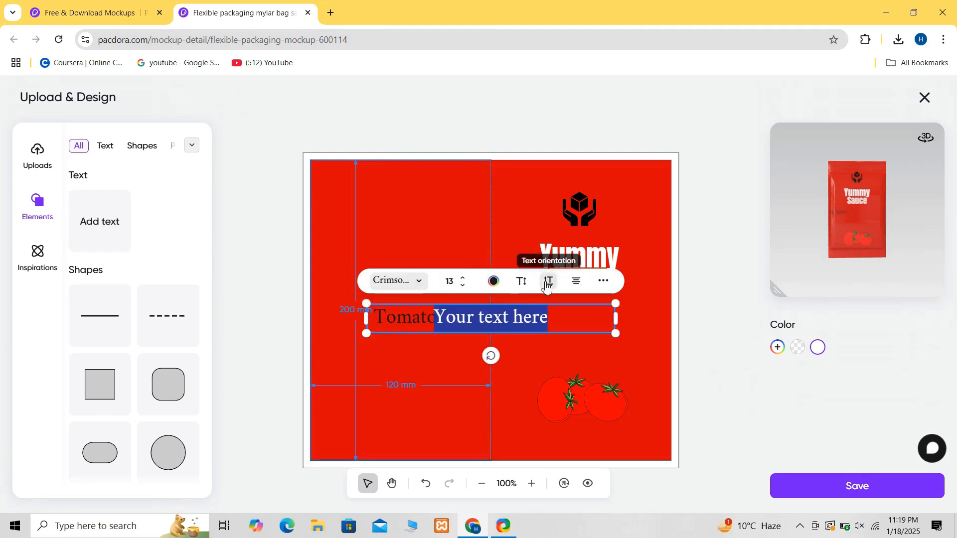
click(578, 320)
key(BackSpace)
key(BackSpace)
key(BackSpace)
key(BackSpace)
key(BackSpace)
key(BackSpace)
key(BackSpace)
key(BackSpace)
key(BackSpace)
key(BackSpace)
key(BackSpace)
key(BackSpace)
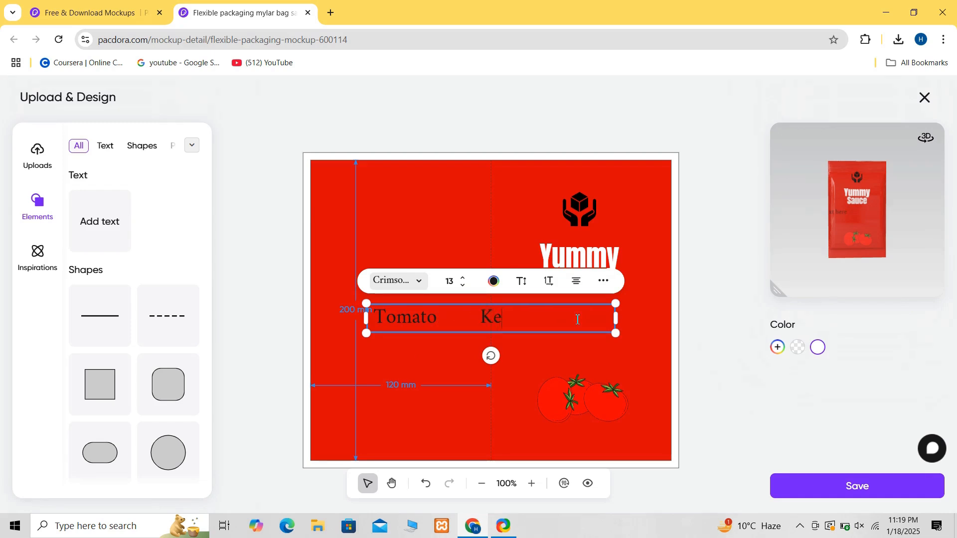
text(Ketchup)
click(500, 251)
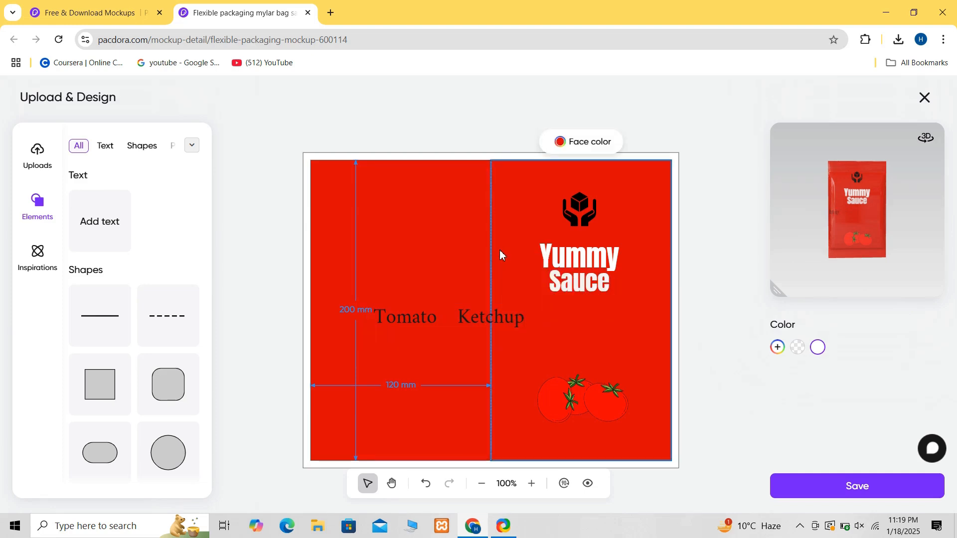
- Narrow the "Ketchup" text box to fit the word and move it to the lower part of the left face
click(498, 318)
drag(617, 316, 454, 320)
drag(392, 321, 396, 418)
- Place the "Tomato" text at size 9 directly beneath the tomato images on the right face and colour it white
click(400, 323)
click(401, 323)
drag(401, 322, 577, 427)
drag(623, 447, 587, 431)
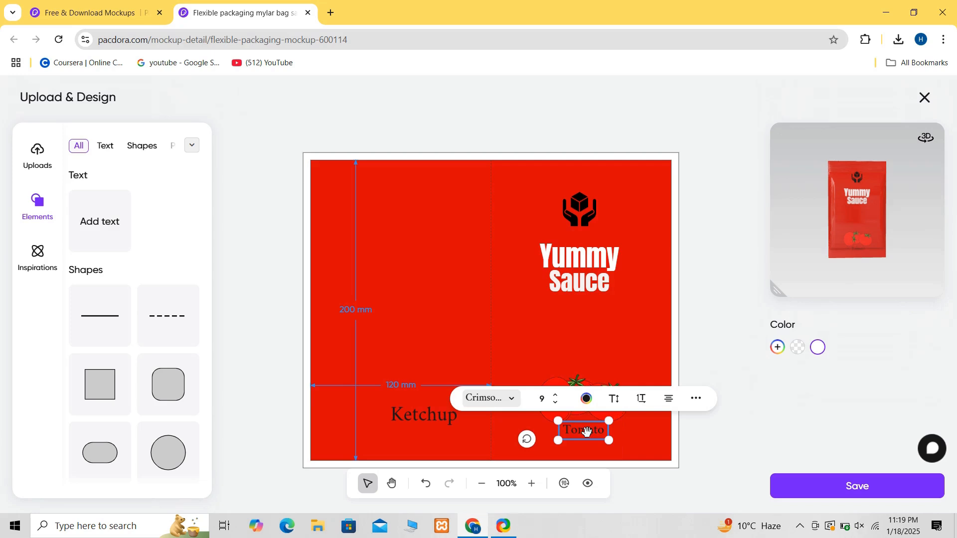
click(587, 399)
click(534, 209)
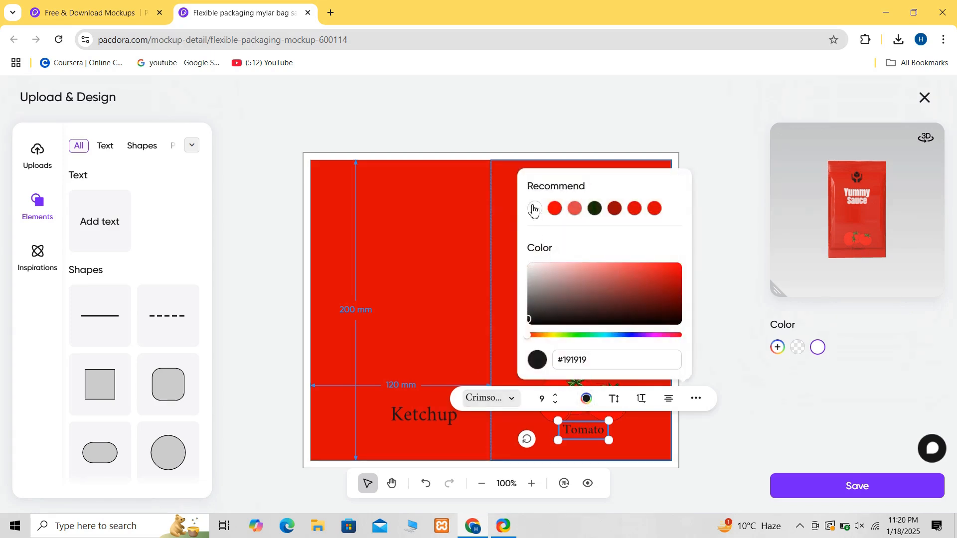
- Scale "Ketchup" to size 8 beneath "Tomato" and add a short solid divider line between the two words
click(417, 414)
drag(381, 402, 579, 453)
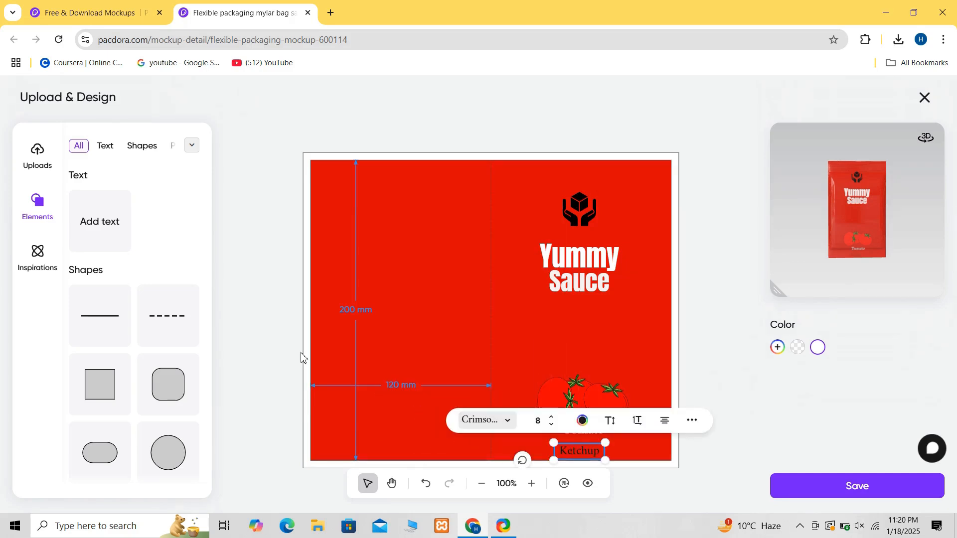
click(96, 318)
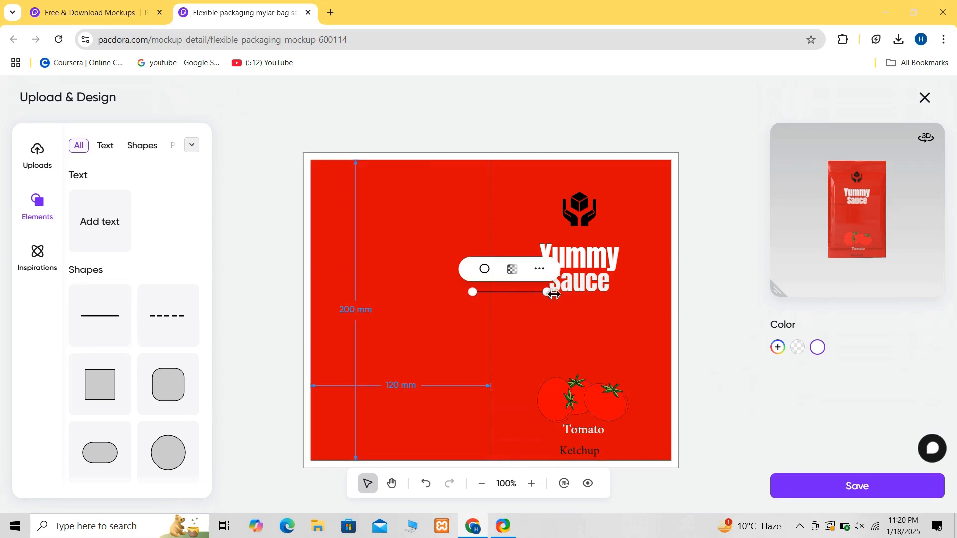
drag(552, 295, 611, 441)
drag(473, 293, 563, 441)
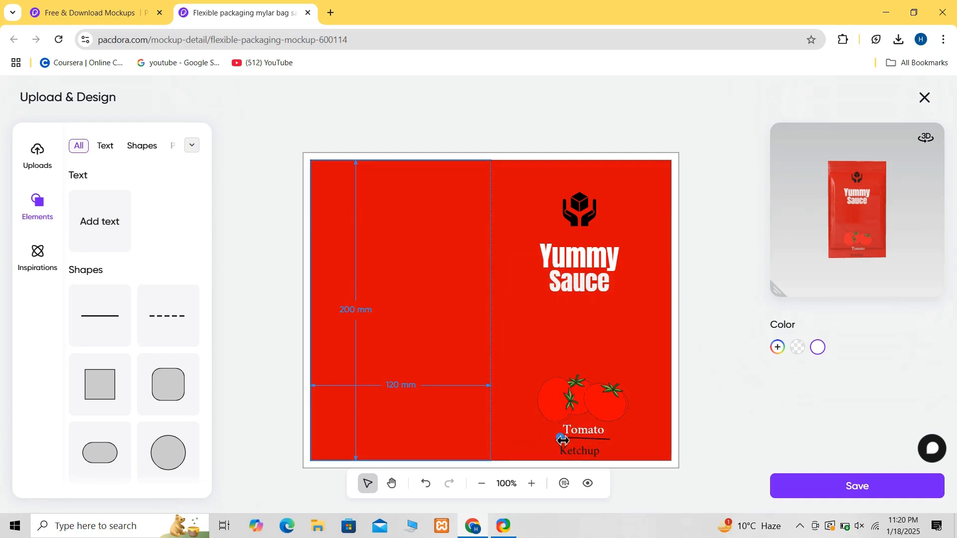
click(416, 332)
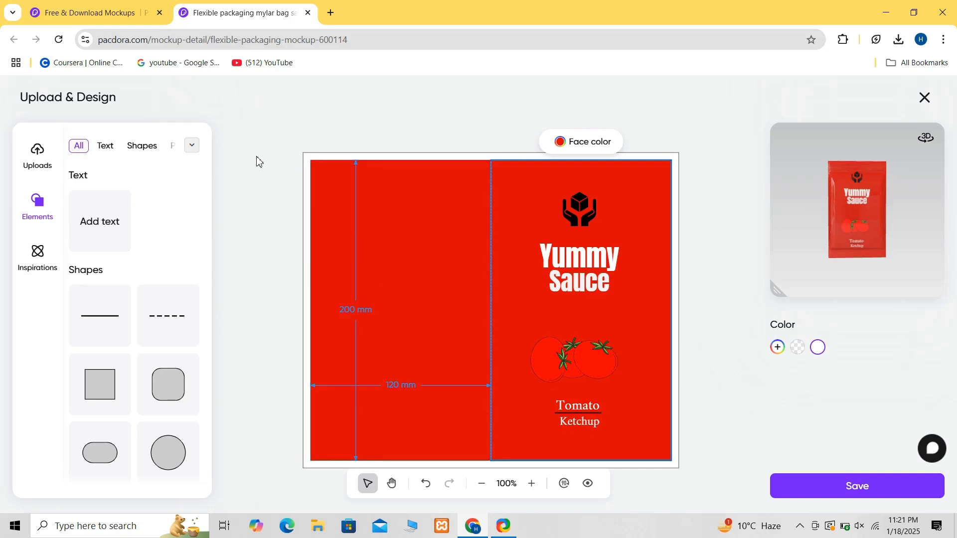
- Add a text box and replace its placeholder with "Taste the Fun"
click(111, 222)
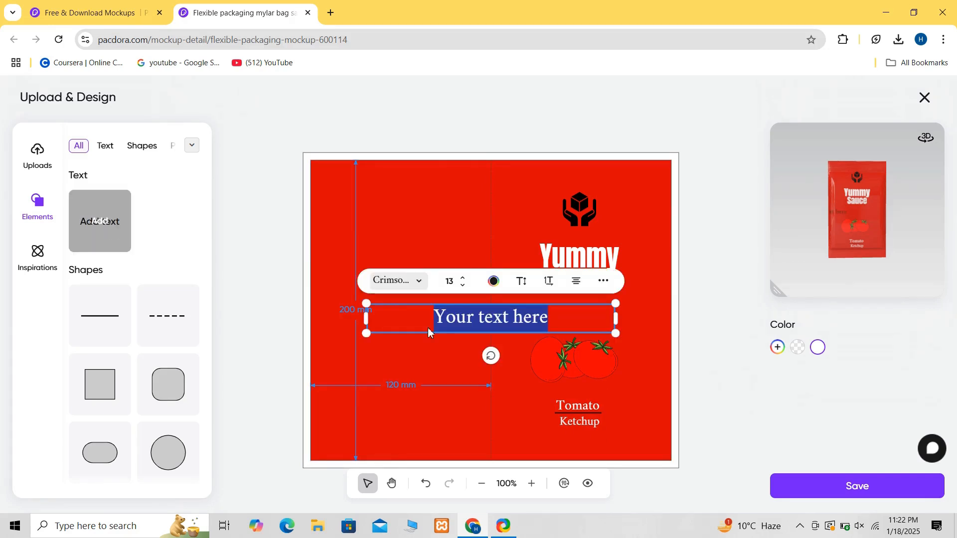
click(557, 322)
key(BackSpace)
key(BackSpace)
key(BackSpace)
key(BackSpace)
key(BackSpace)
key(BackSpace)
key(BackSpace)
key(BackSpace)
key(BackSpace)
key(BackSpace)
key(BackSpace)
key(BackSpace)
key(BackSpace)
key(BackSpace)
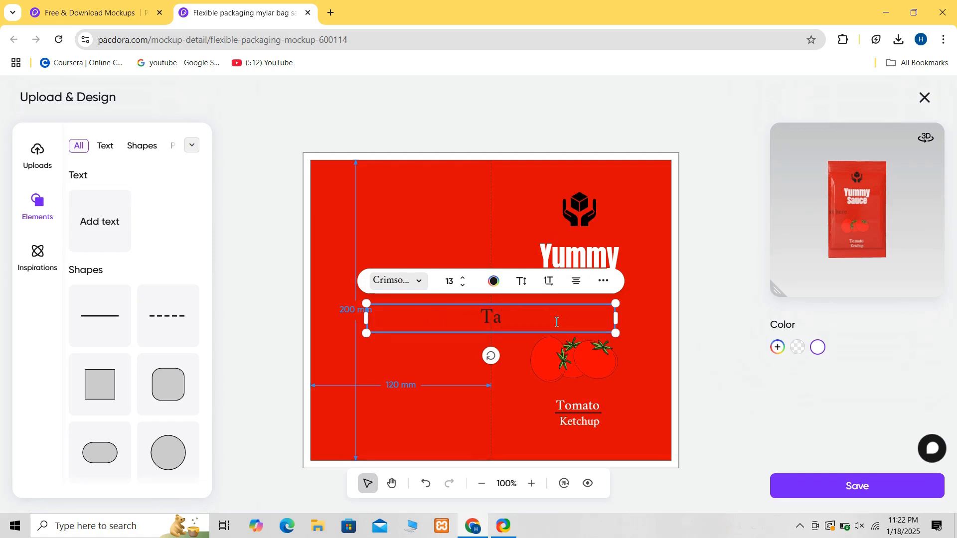
text(e the )
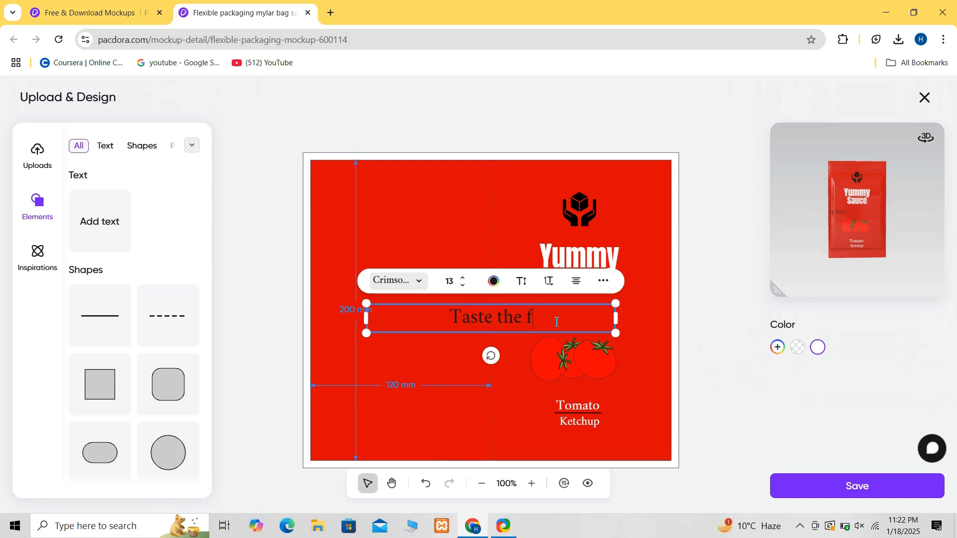
text(Fun)
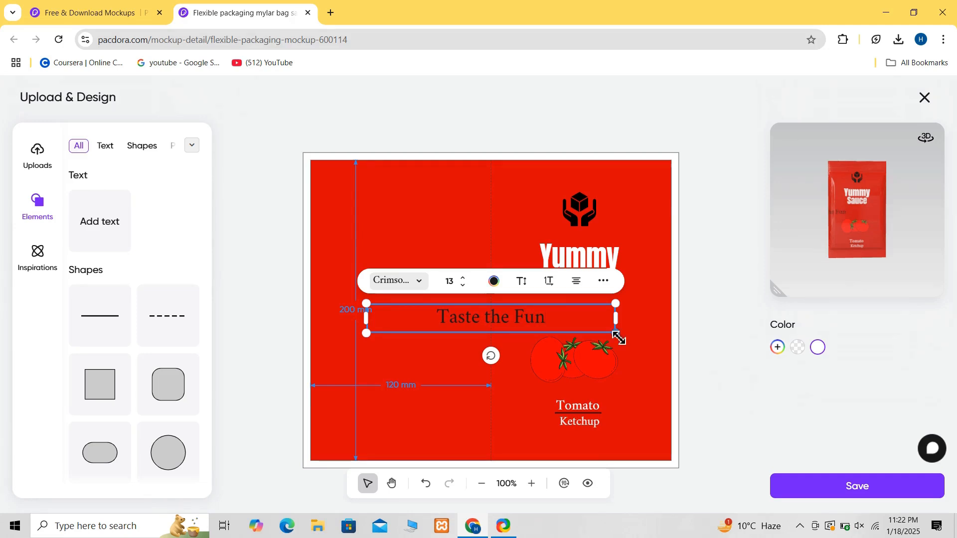
- Shrink "Taste the Fun" to size 9 beneath the "Yummy Sauce" title and colour it off-white #f2eded
drag(616, 333, 541, 357)
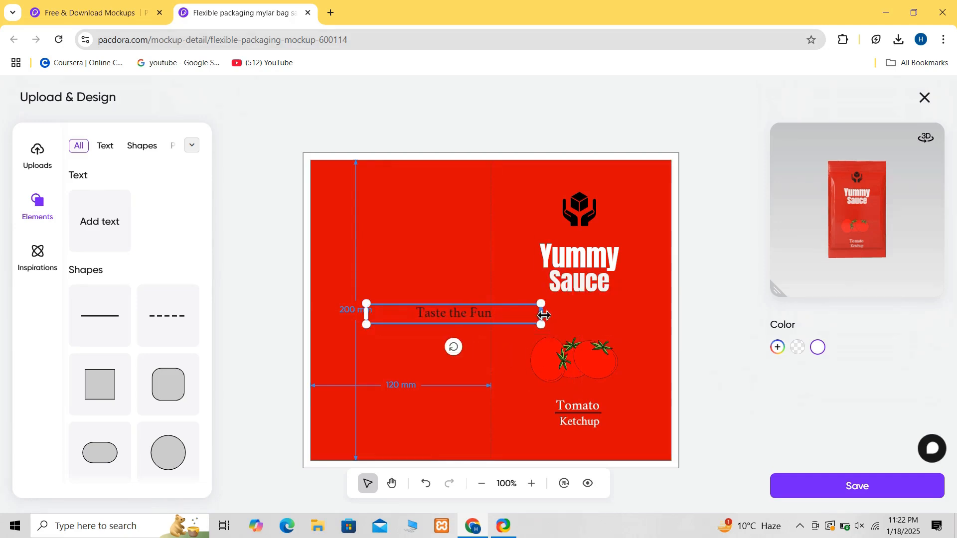
drag(541, 314, 571, 314)
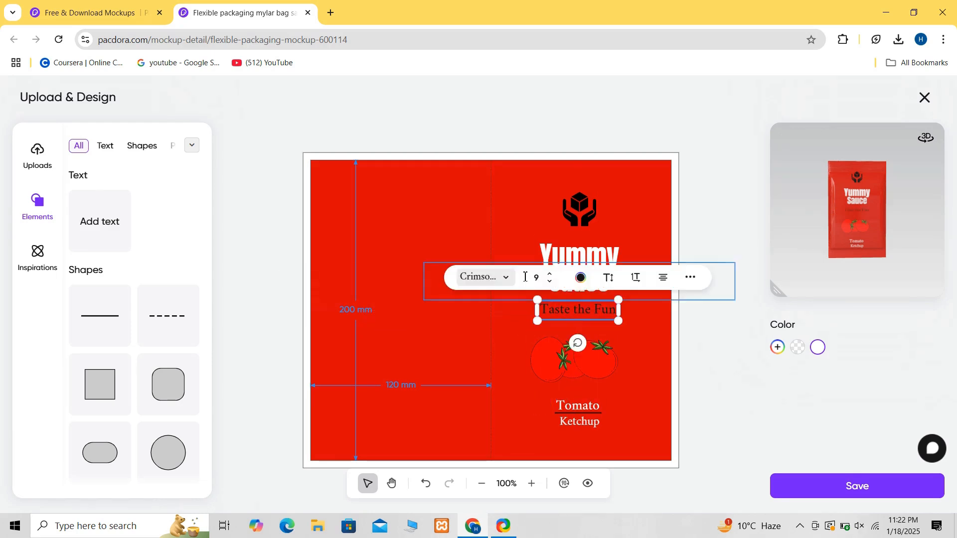
click(582, 280)
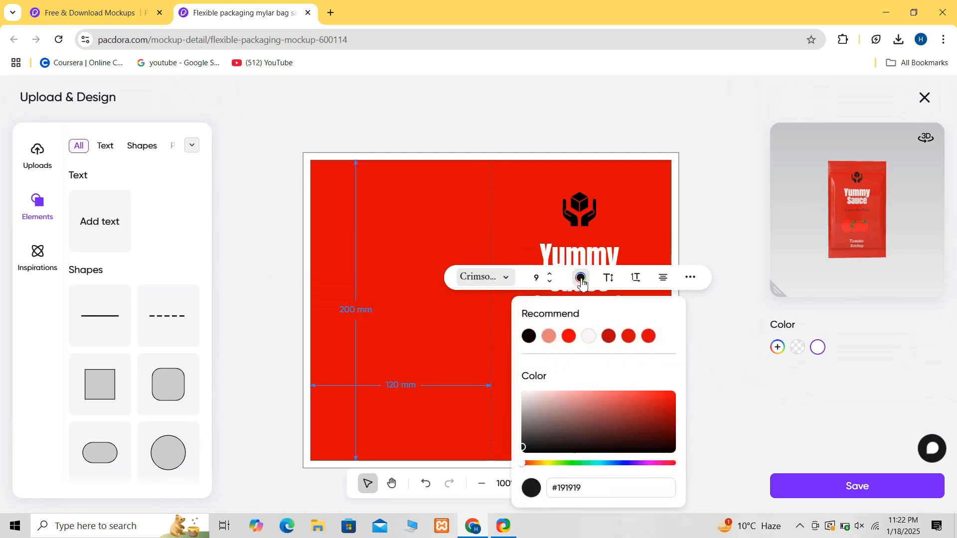
click(527, 401)
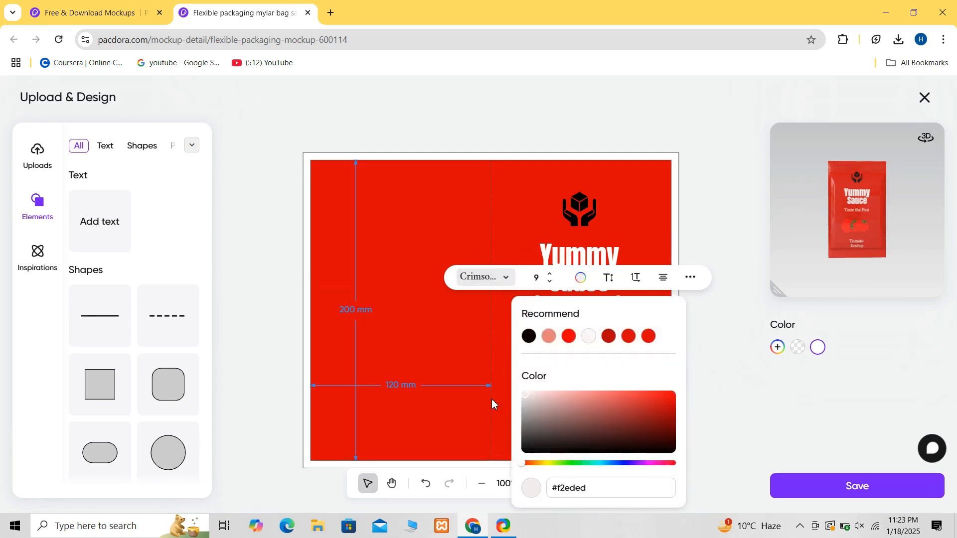
click(489, 400)
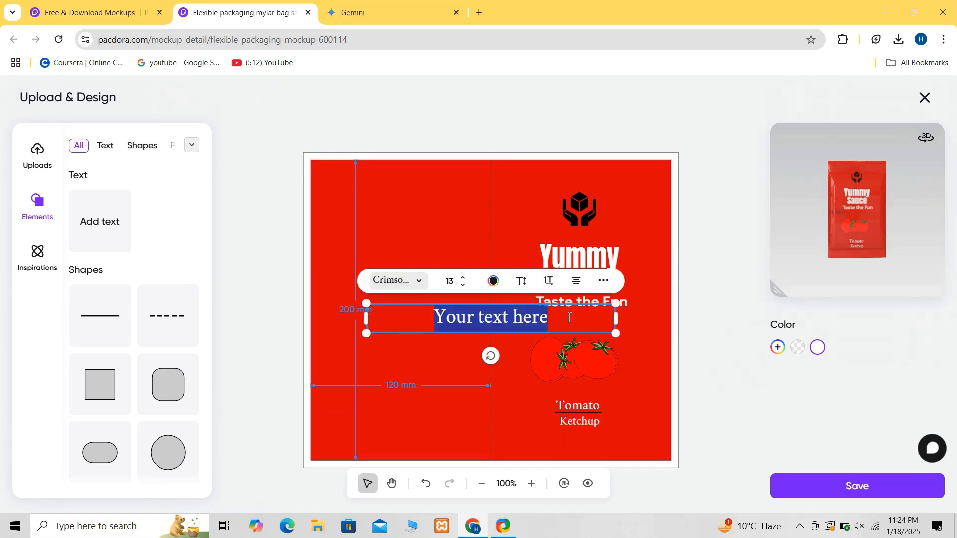
- Replace the new text box's placeholder with "Ingredient", then narrow the box and place it at the top of the left face
click(570, 317)
key(BackSpace)
key(BackSpace)
key(BackSpace)
key(BackSpace)
key(BackSpace)
key(BackSpace)
key(BackSpace)
key(BackSpace)
key(BackSpace)
key(BackSpace)
key(BackSpace)
key(BackSpace)
key(BackSpace)
key(BackSpace)
text(ingredient)
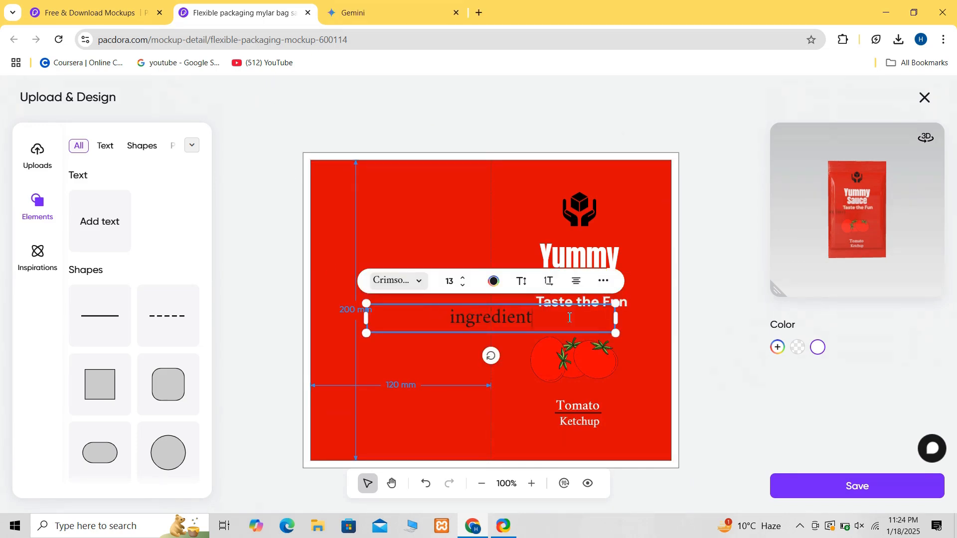
key(BackSpace)
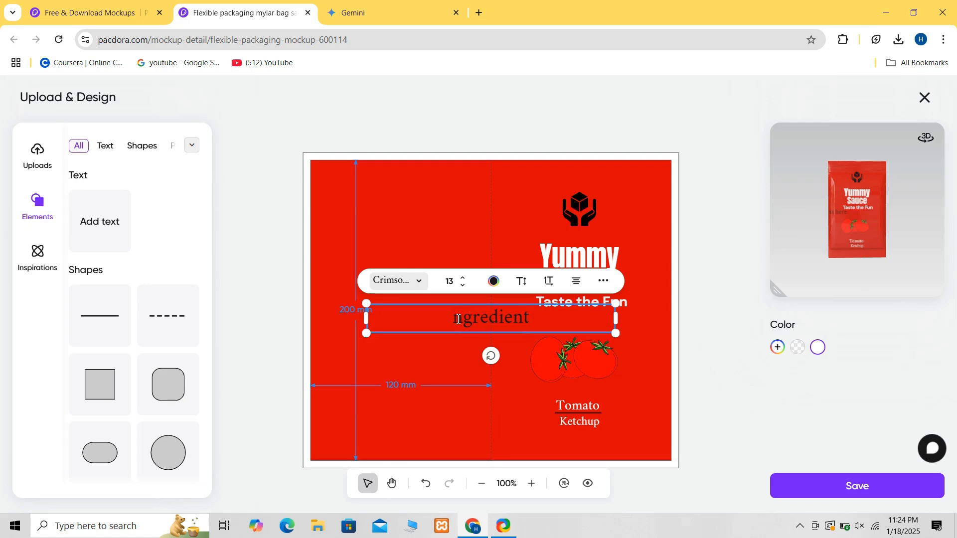
text(I)
drag(616, 318, 418, 195)
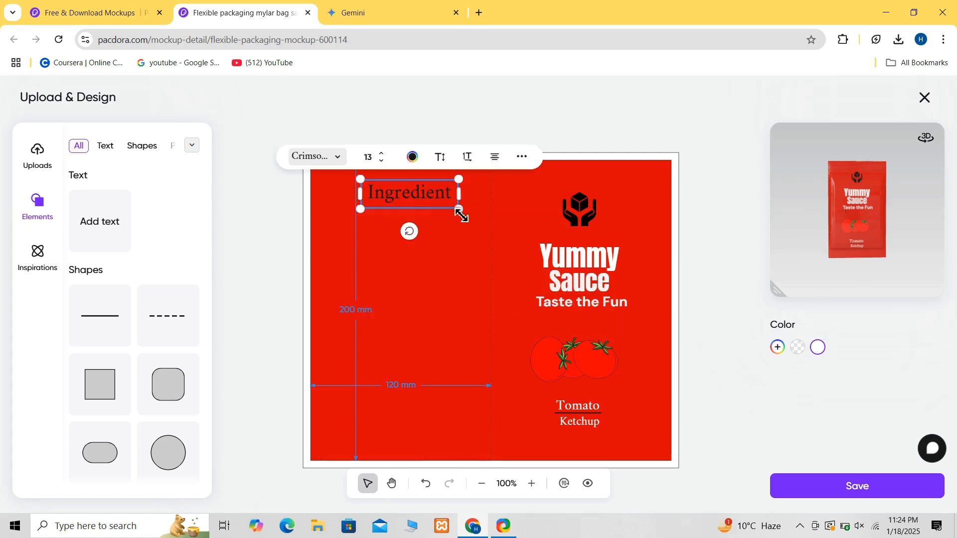
- Set the "Ingredient" heading's font to Anton-Regular and close the Gemini page
click(343, 162)
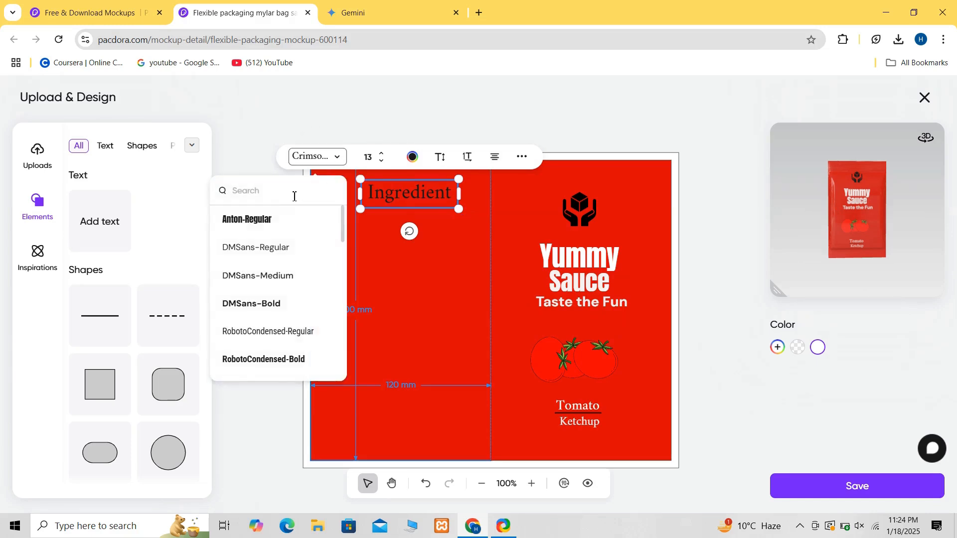
click(280, 223)
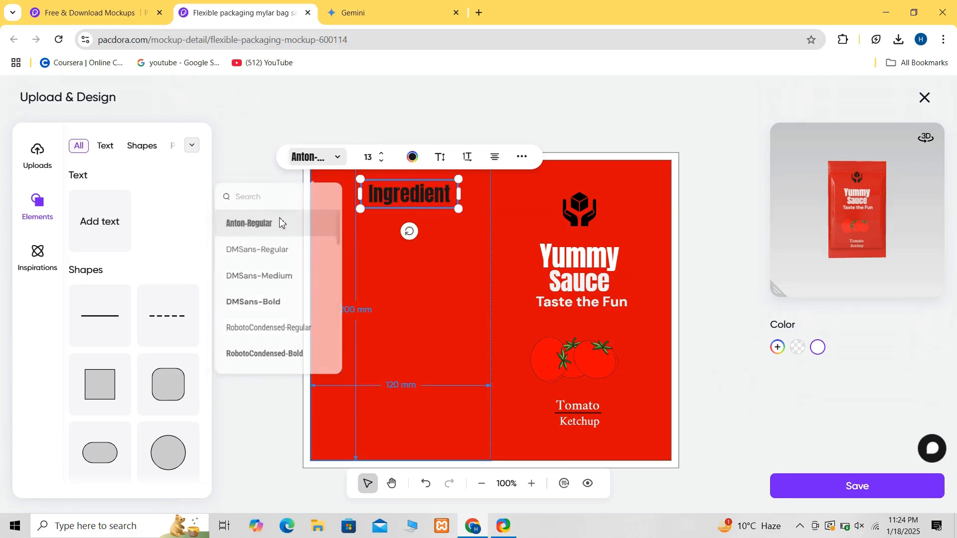
click(380, 228)
click(457, 14)
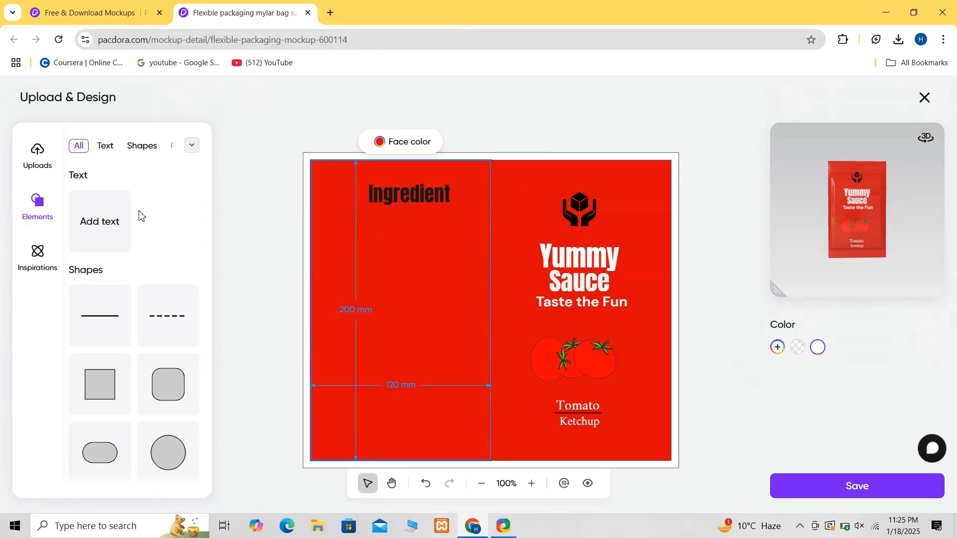
- Add a text box and replace its placeholder with the copied paragraph describing the ketchup's ingredients
click(102, 232)
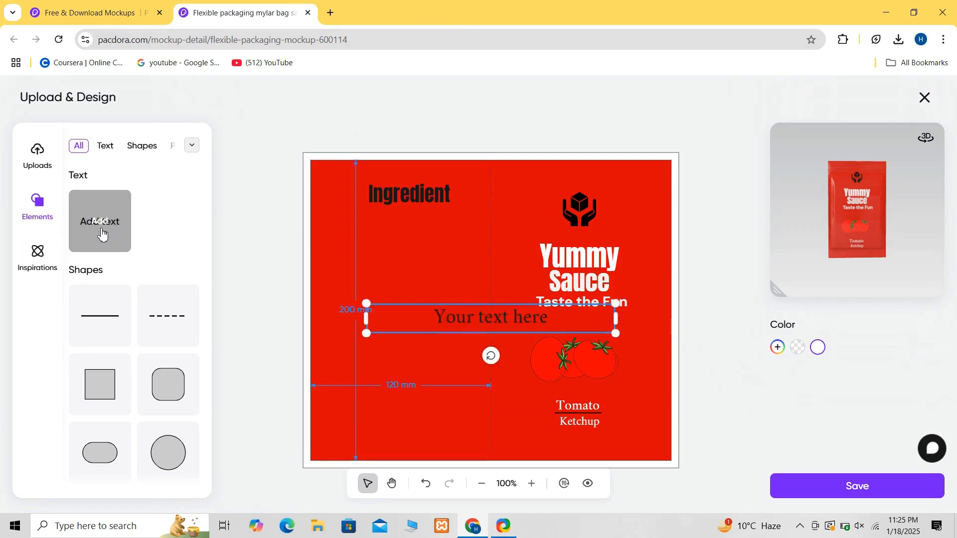
click(567, 318)
key(BackSpace)
key(BackSpace)
key(BackSpace)
key(BackSpace)
key(BackSpace)
key(BackSpace)
key(BackSpace)
key(BackSpace)
key(BackSpace)
key(BackSpace)
key(BackSpace)
key(BackSpace)
key(BackSpace)
key(BackSpace)
key(ctrl+v)
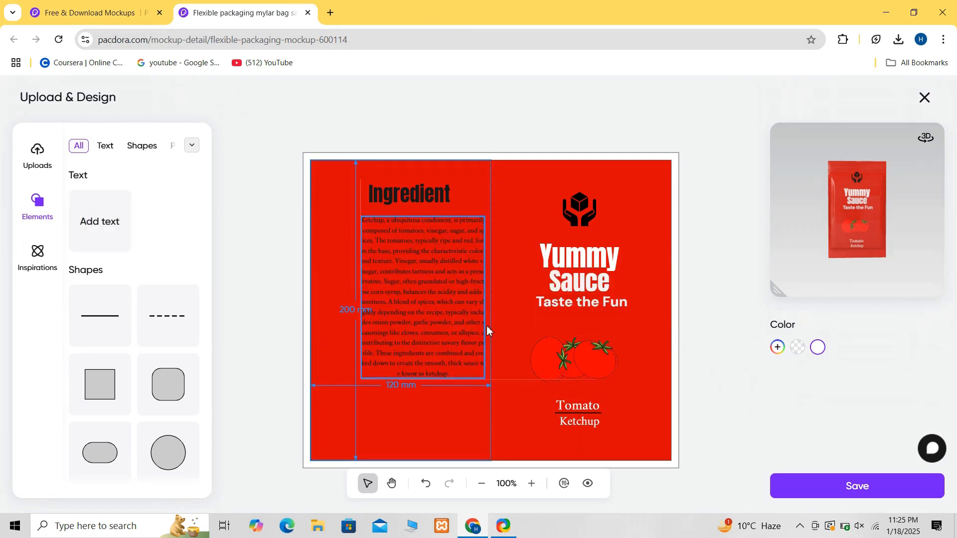
- Narrow the ingredients paragraph beneath the "Ingredient" heading and reduce its text to size 4
drag(487, 331, 485, 339)
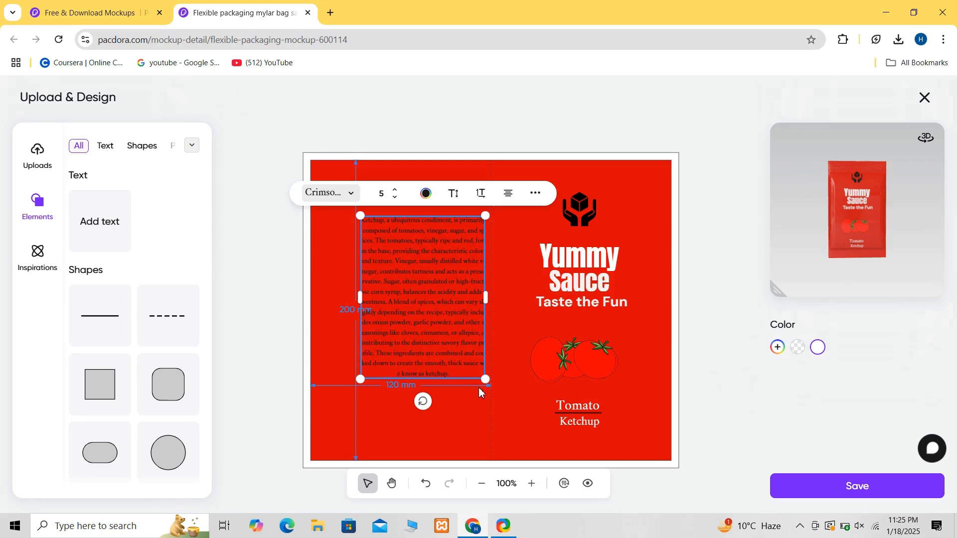
drag(486, 297, 474, 289)
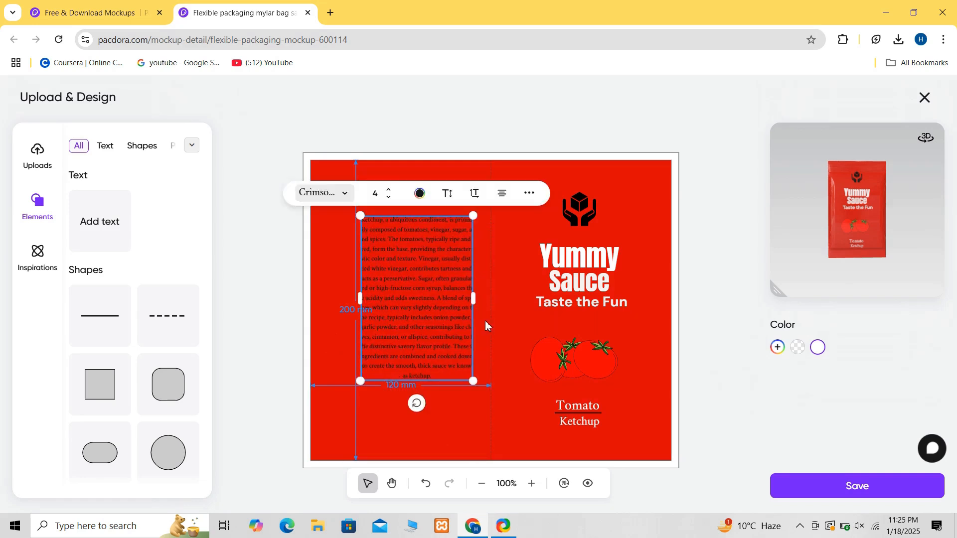
click(485, 322)
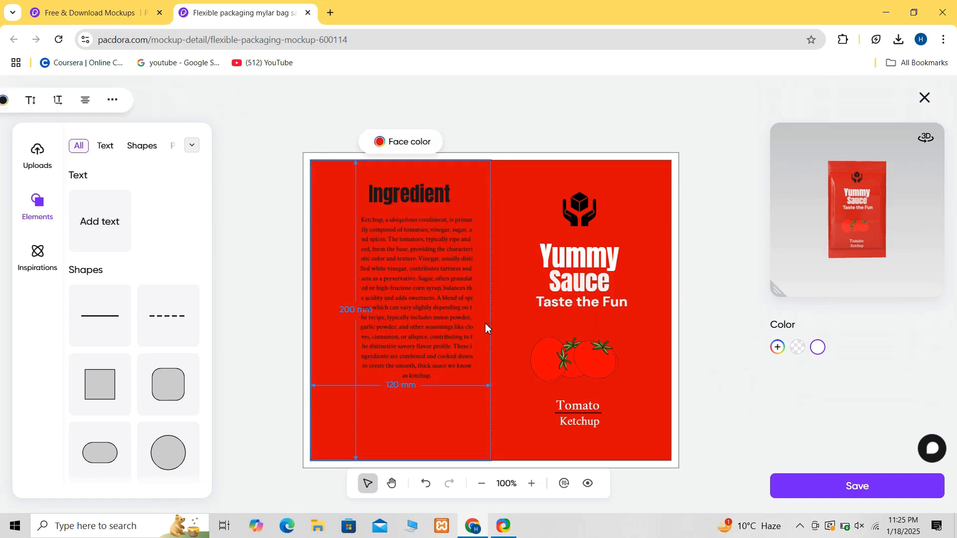
- Insert the uploaded barcode image, shrink it and place it below the ingredients paragraph on the left face
click(36, 156)
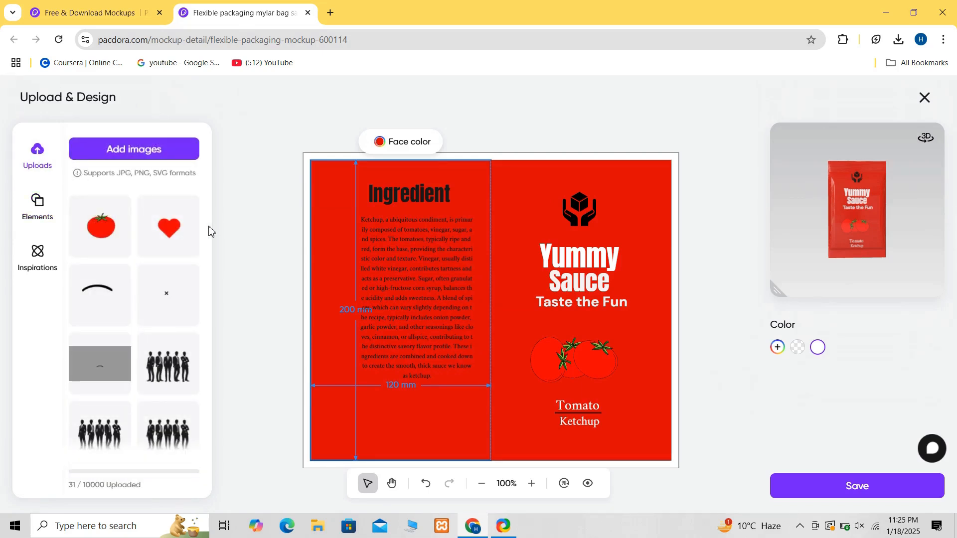
scroll(208, 296, down, 3)
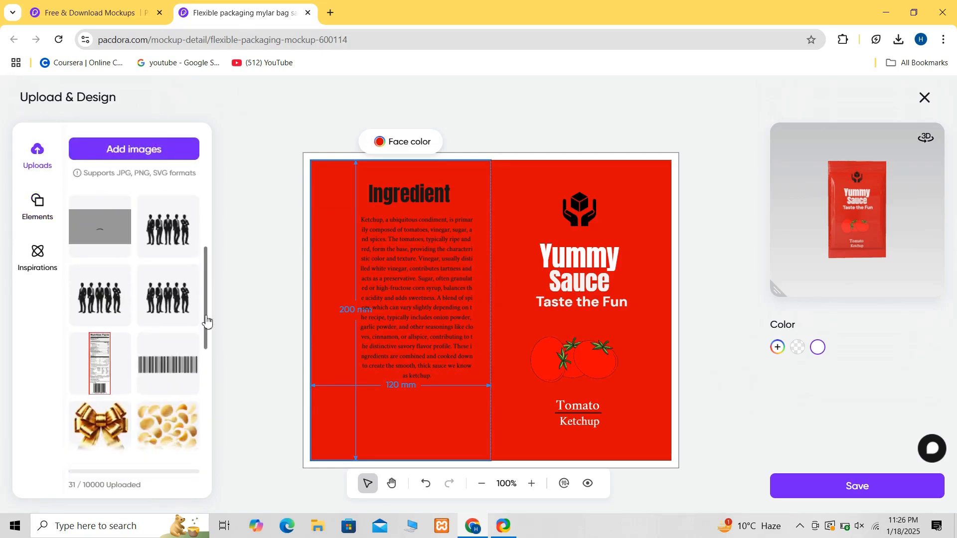
click(167, 344)
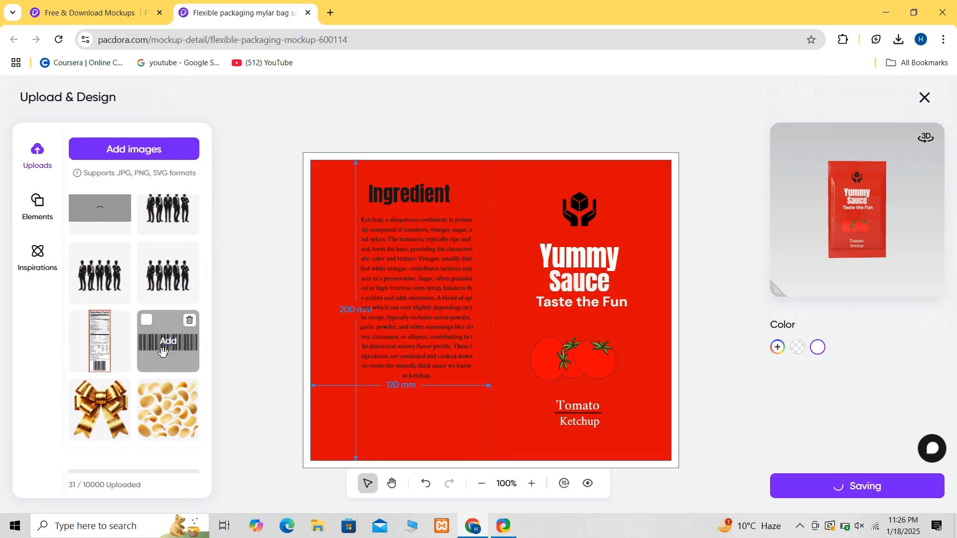
drag(529, 313, 465, 418)
drag(316, 370, 429, 413)
drag(475, 438, 373, 412)
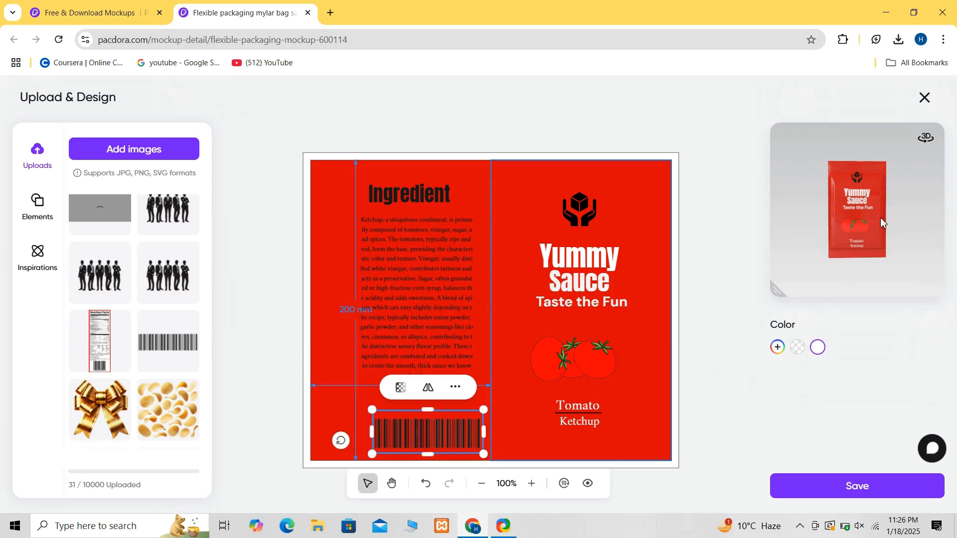
drag(875, 218, 751, 211)
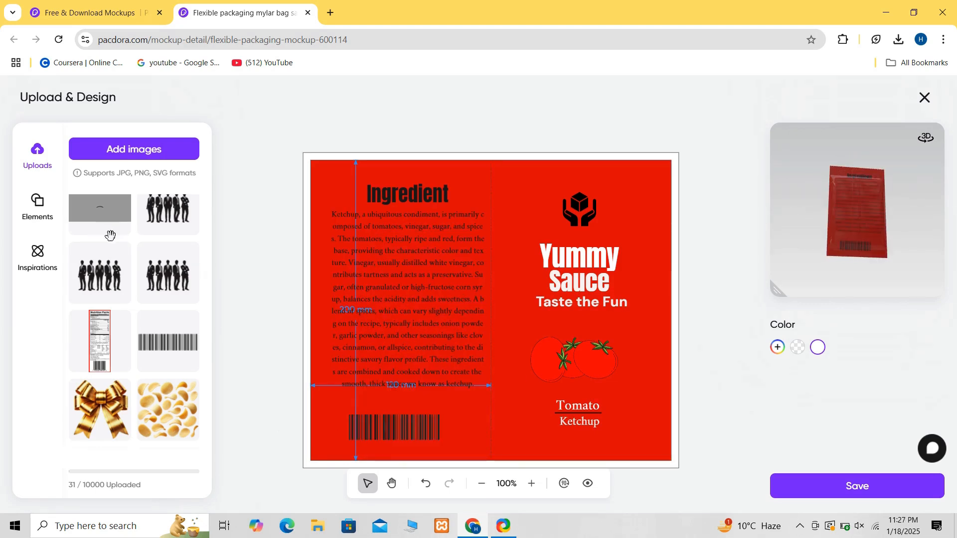
- Add the three-arrow recycling symbol and place it beside the barcode, below the ingredients paragraph
click(39, 219)
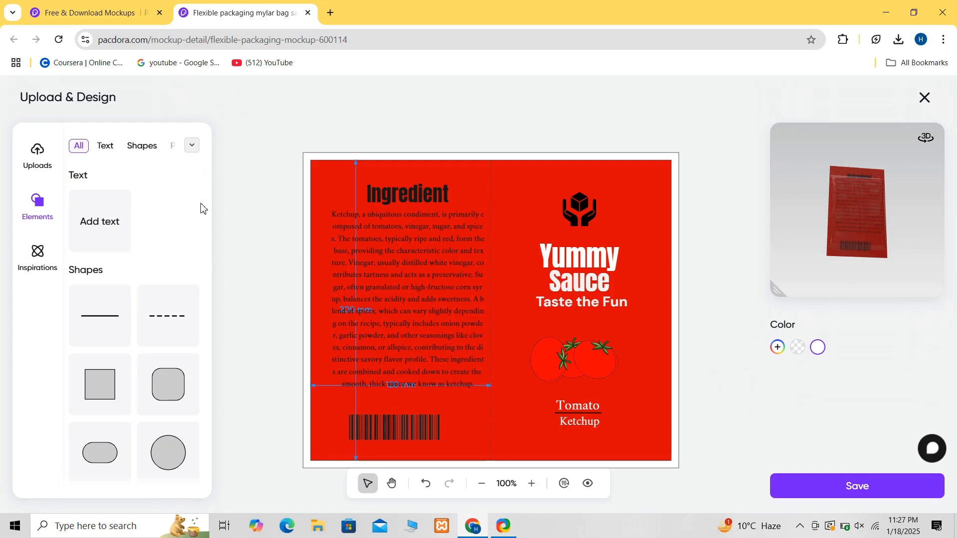
drag(208, 188, 211, 274)
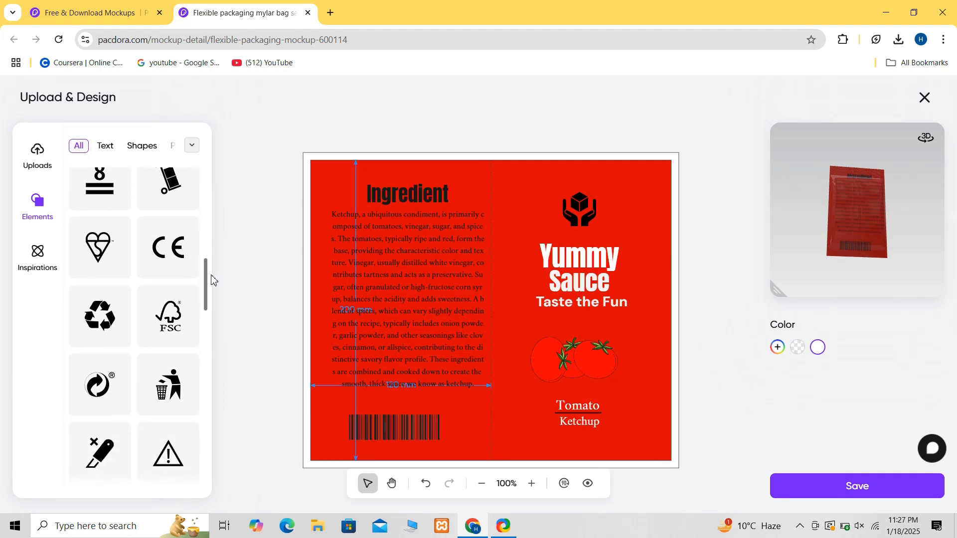
click(97, 328)
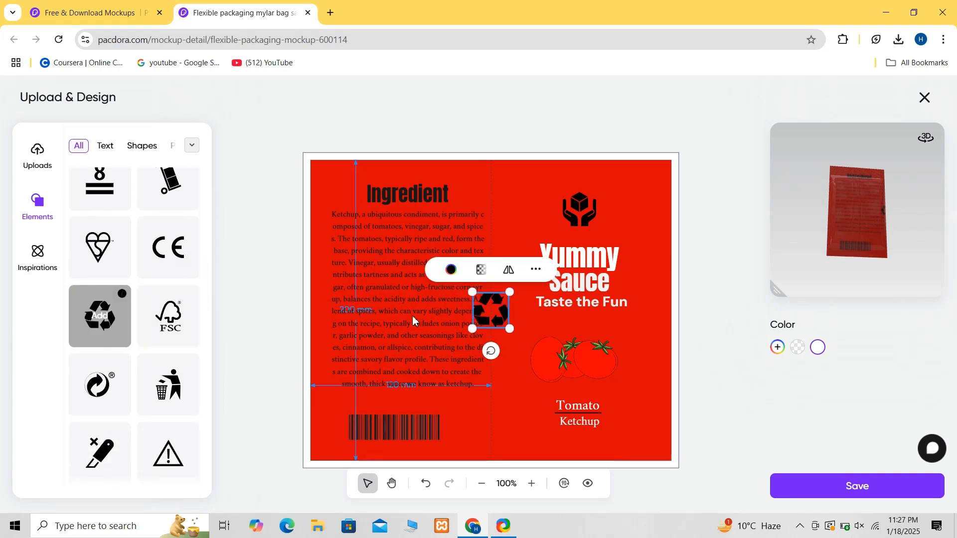
drag(474, 292, 474, 405)
click(522, 280)
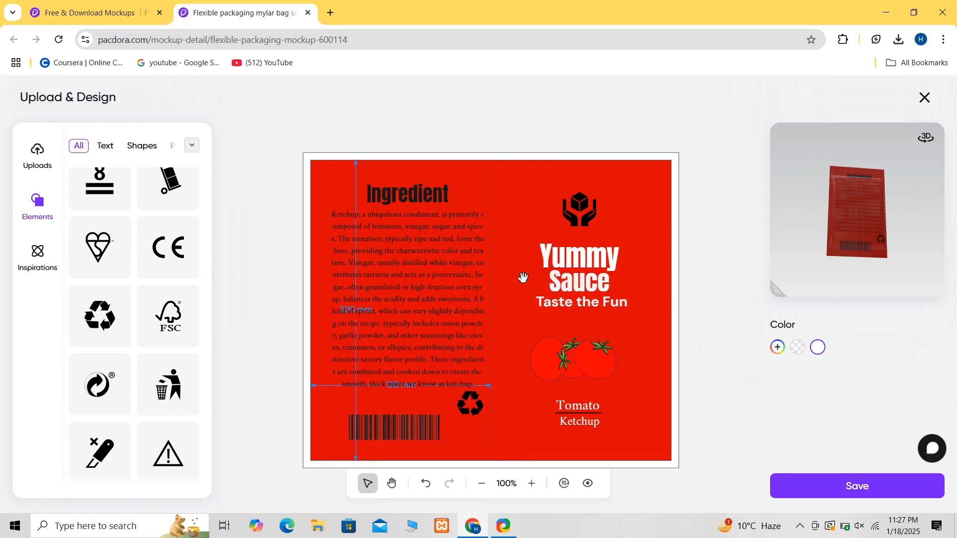
- Save the finished front and back artwork onto the mylar bag mockup and view its front face
click(632, 214)
click(580, 224)
click(851, 489)
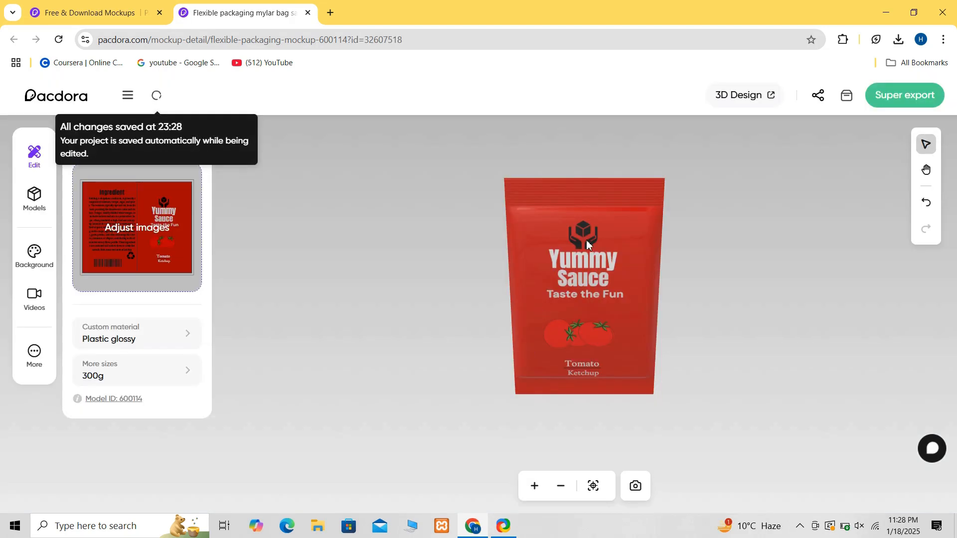
drag(585, 201, 565, 195)
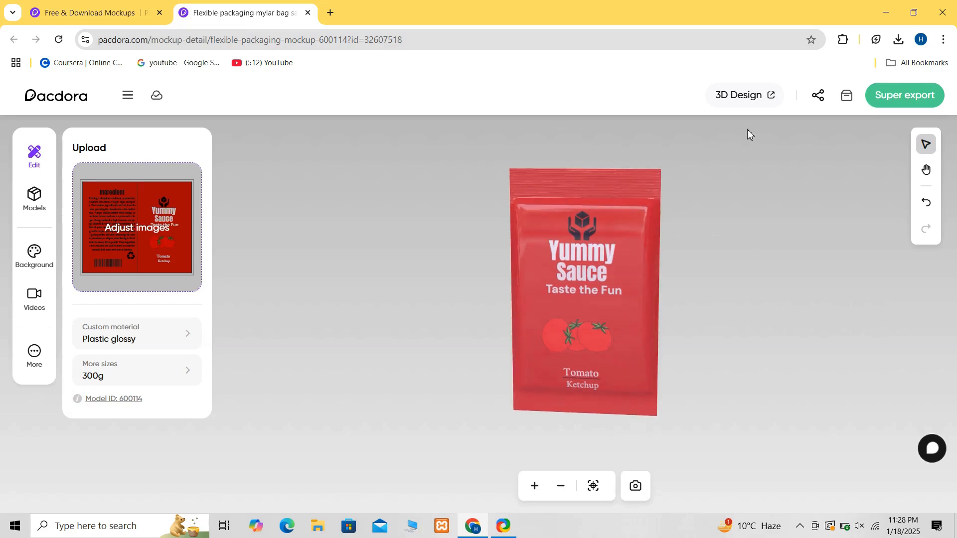
- Open the ketchup bag mockup in the 3D Design workspace and turn the view to face the bag's front
click(778, 99)
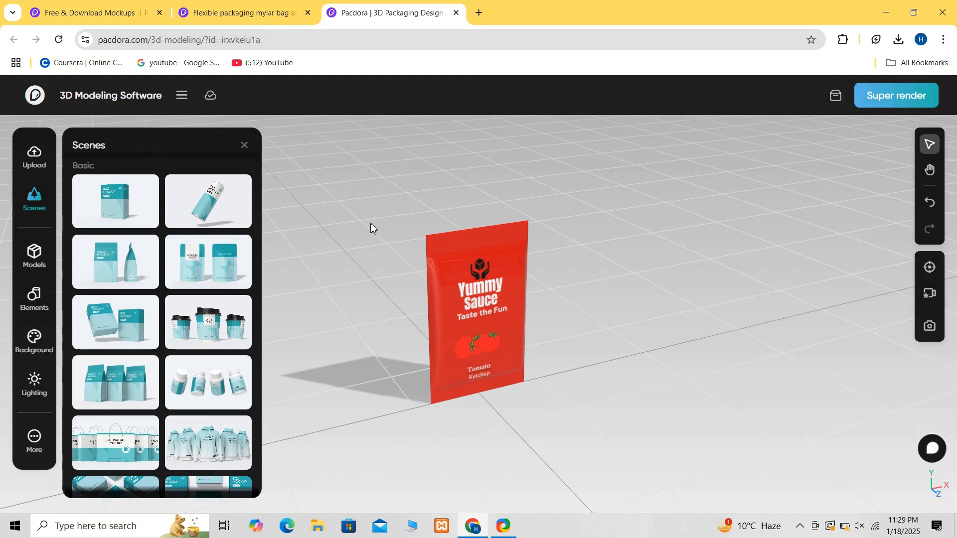
drag(454, 275, 420, 259)
click(363, 280)
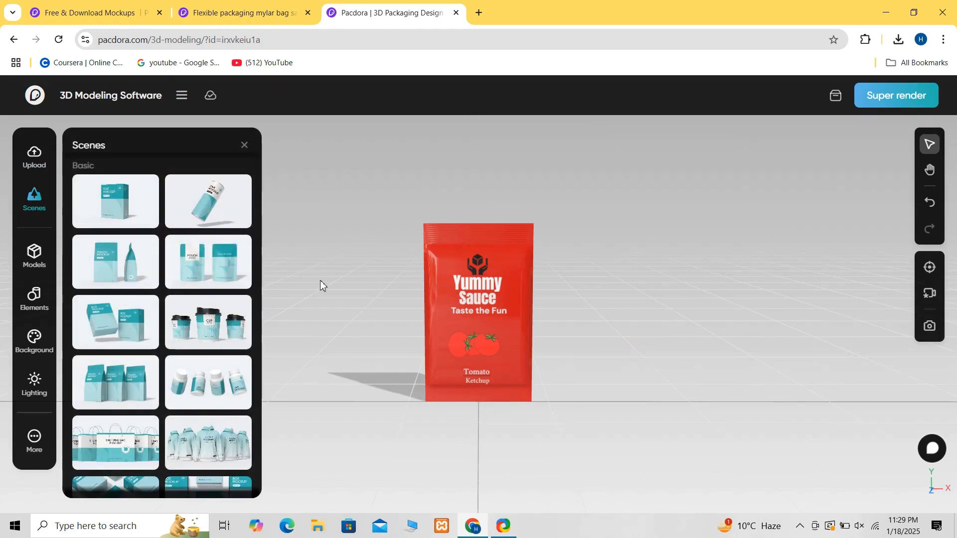
- Try the basic scene pairing the bag's front and back, and switch to the scene with three bags standing in a row
click(203, 280)
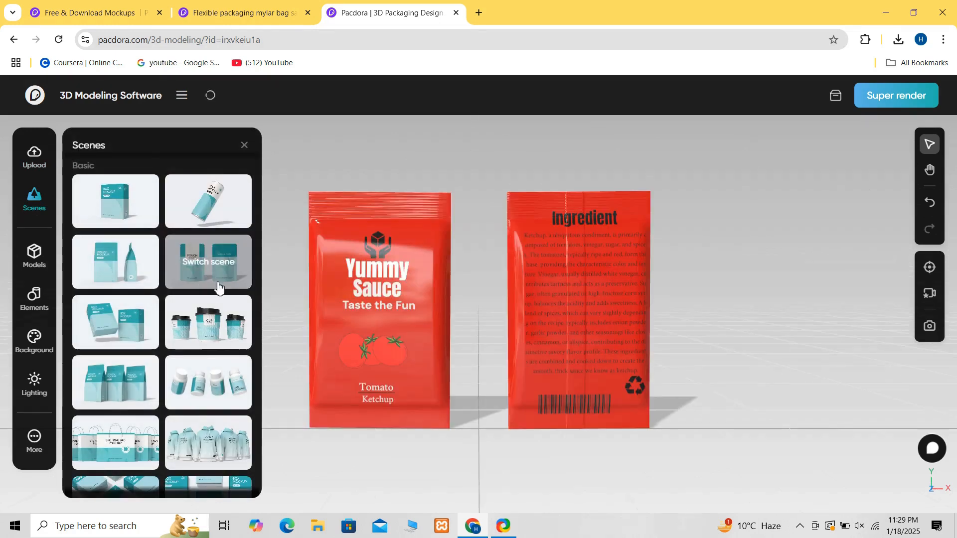
mouse_move(286, 348)
mouse_down()
mouse_move(312, 351)
mouse_move(294, 350)
mouse_up()
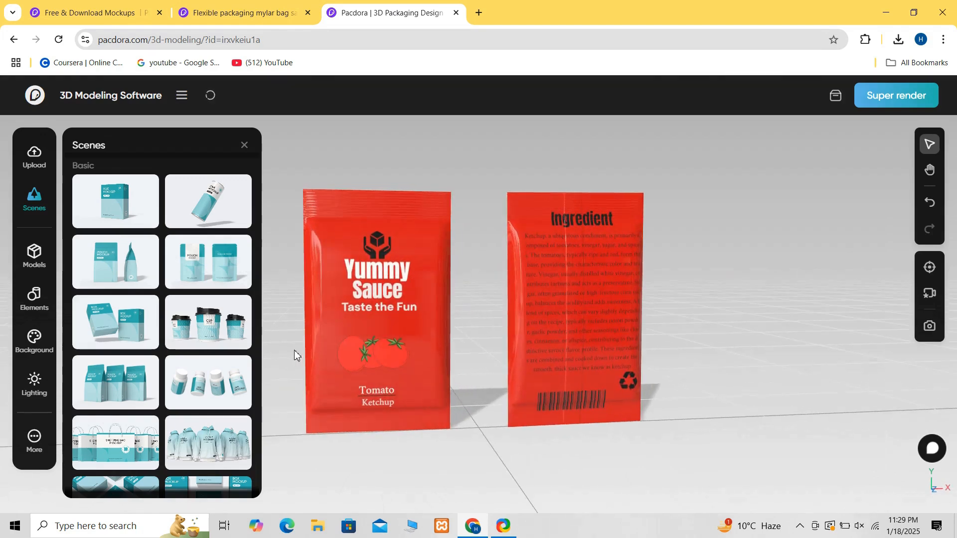
click(114, 387)
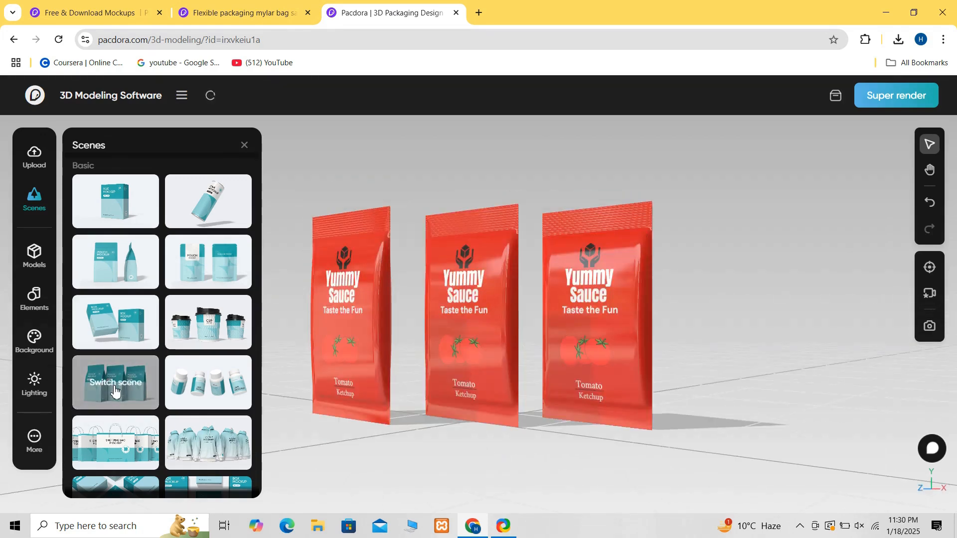